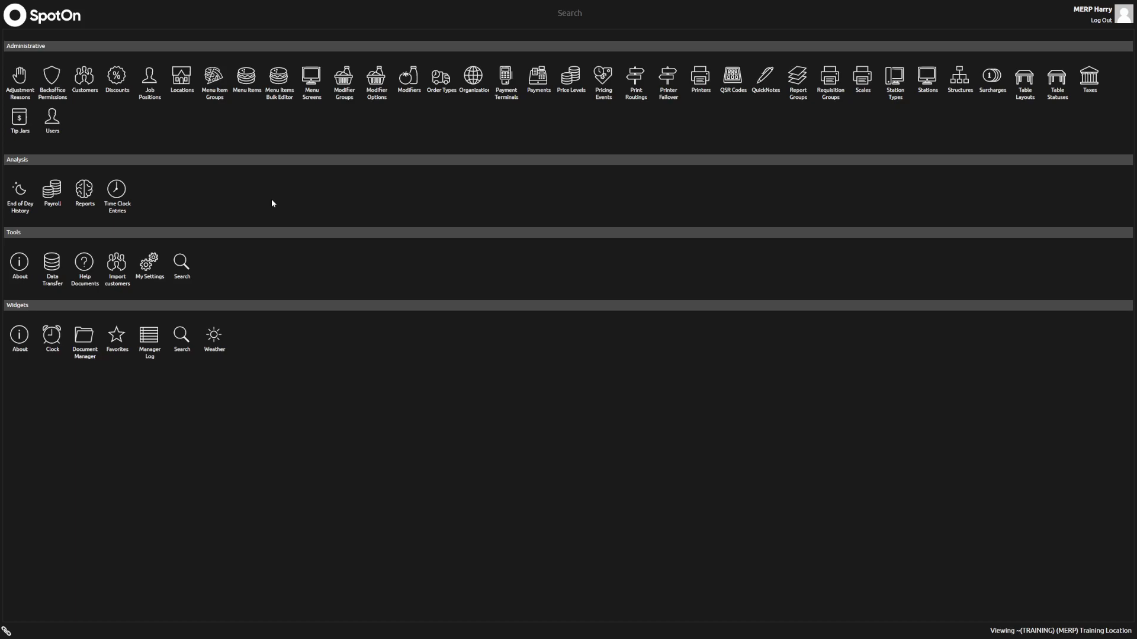
Create a menu item named "Double Cheeseburger"
click(247, 82)
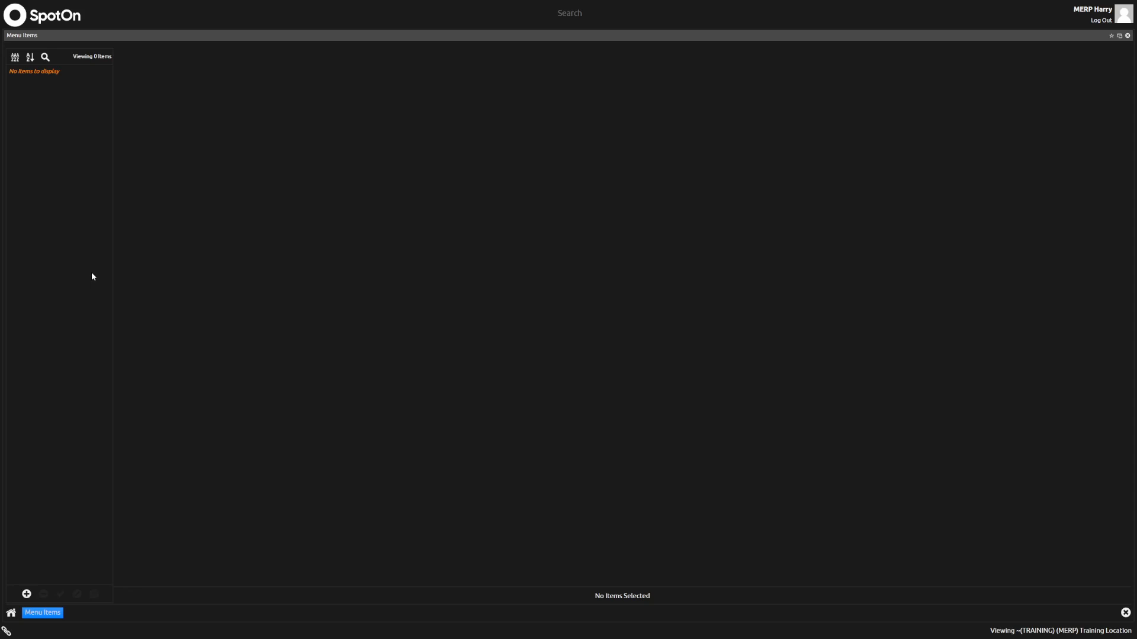
click(27, 595)
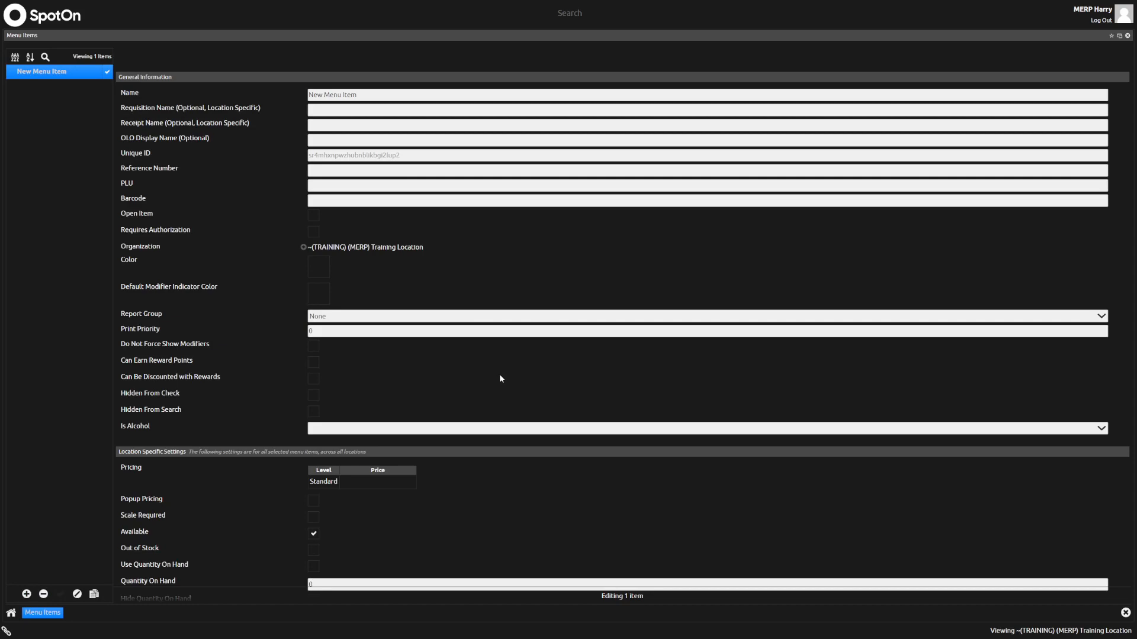
triple_click(386, 97)
text(Double Cheeseburger)
Try "Dbl Chsburger" as the item's optional requisition name and clear the field again
click(485, 214)
text(Dbl Chsburge)
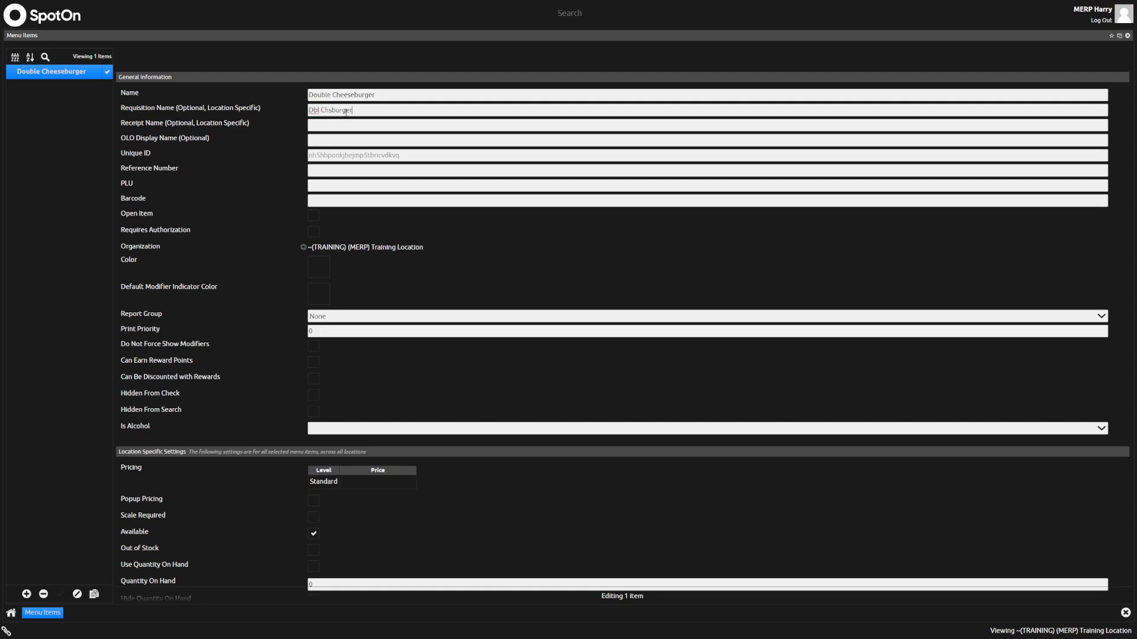
click(302, 128)
triple_click(367, 110)
click(398, 96)
click(374, 112)
key(BackSpace)
click(410, 95)
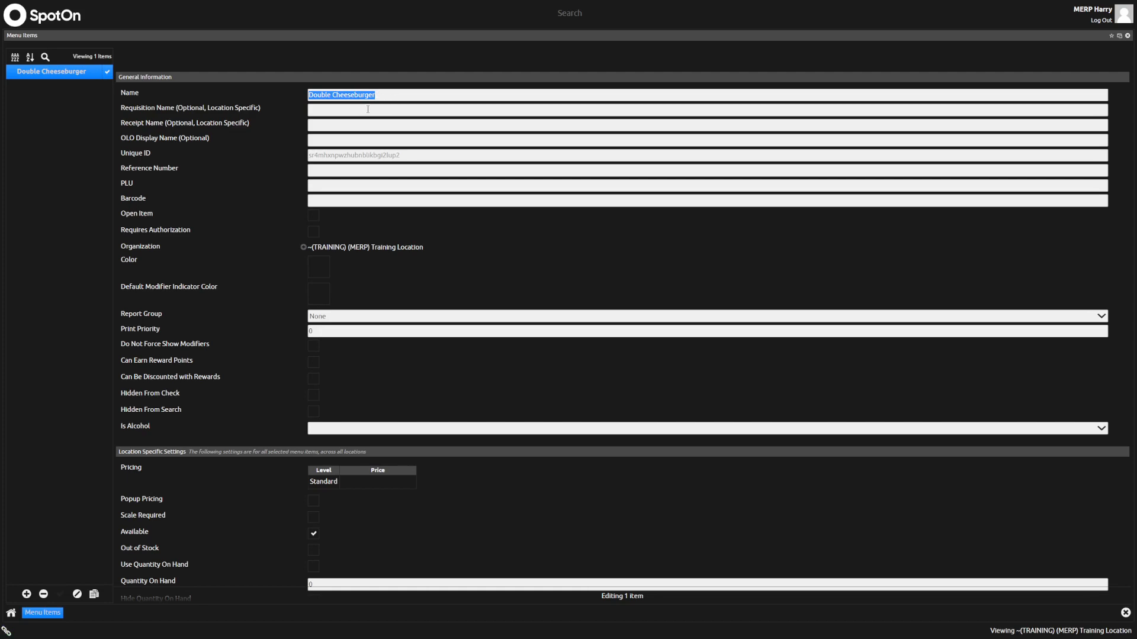
Check which report groups are available for the Double Cheeseburger, leaving the selection as it is
click(325, 128)
click(332, 318)
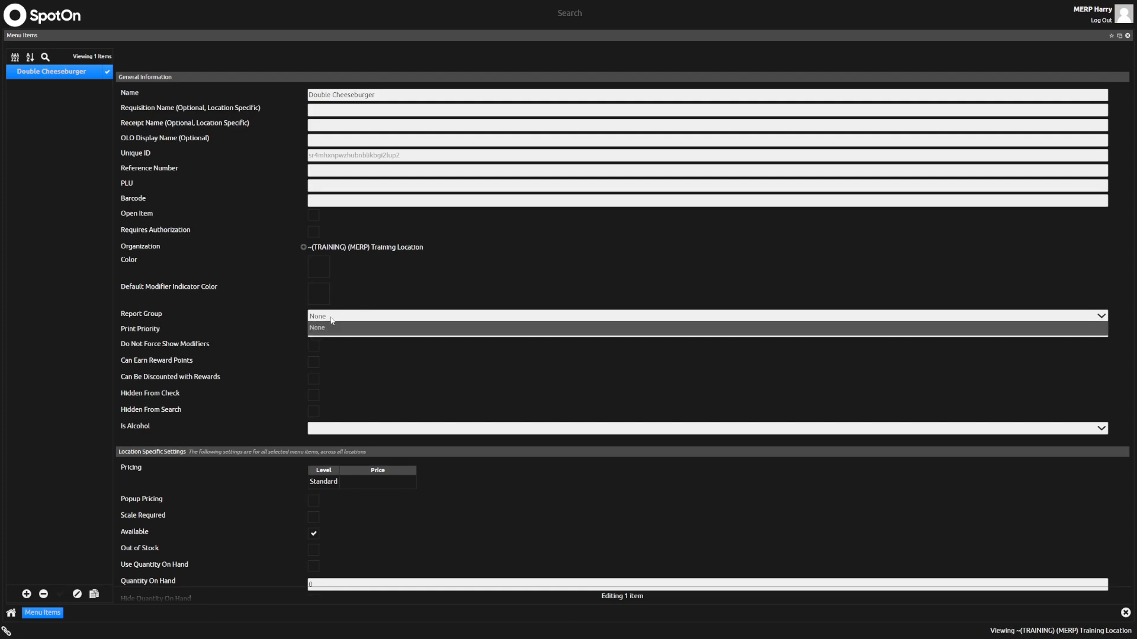
click(331, 318)
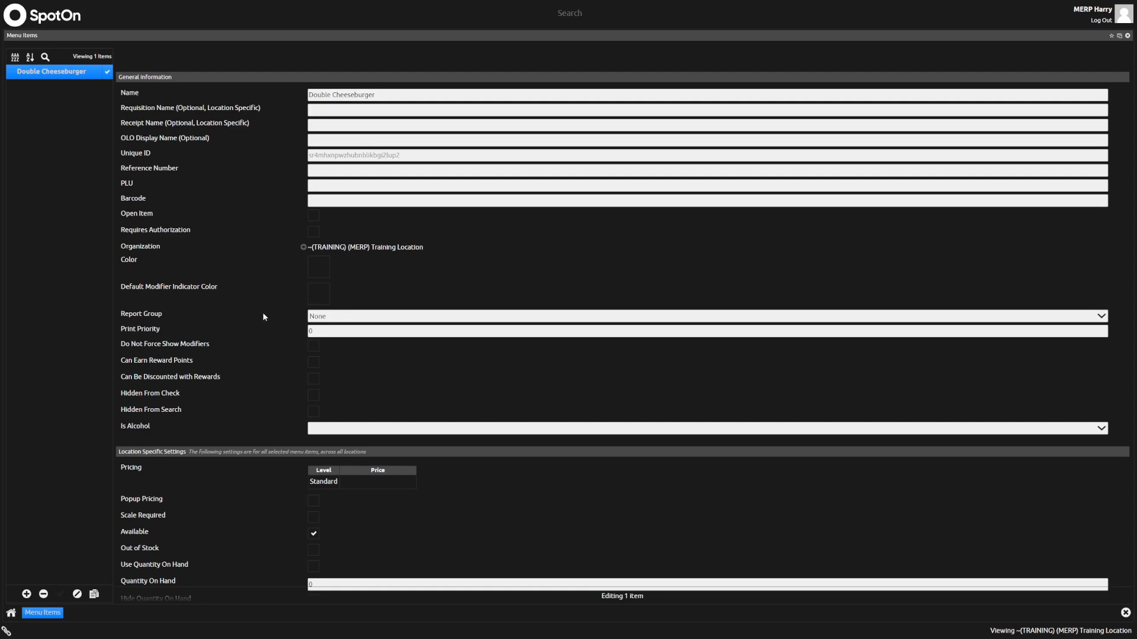
Create a top-level report group named "(FOOD)"
click(11, 613)
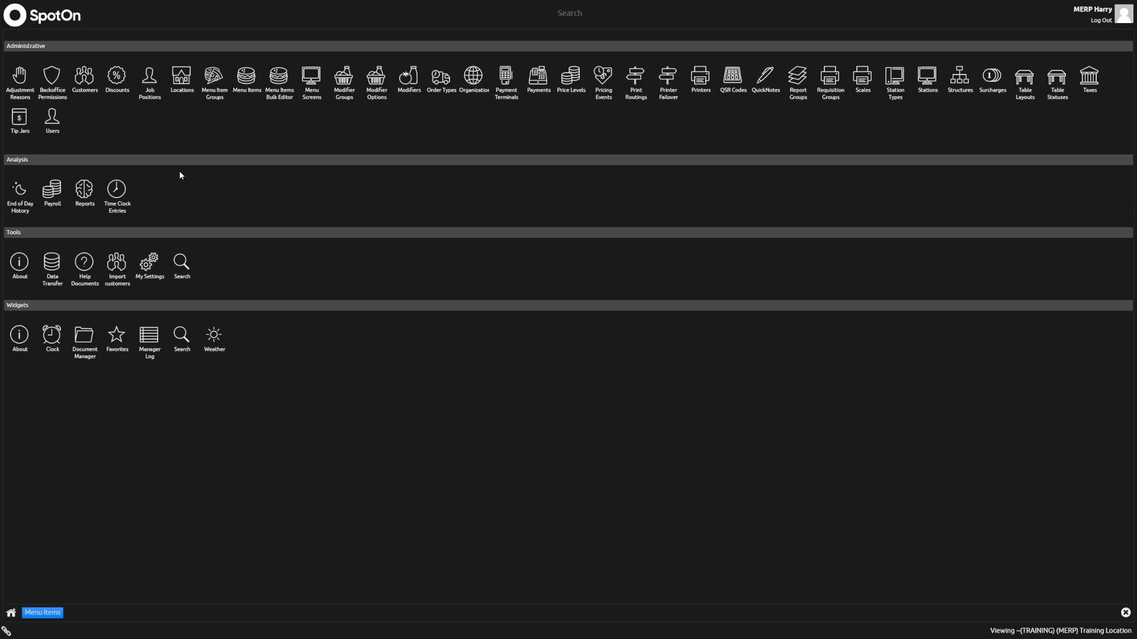
click(797, 81)
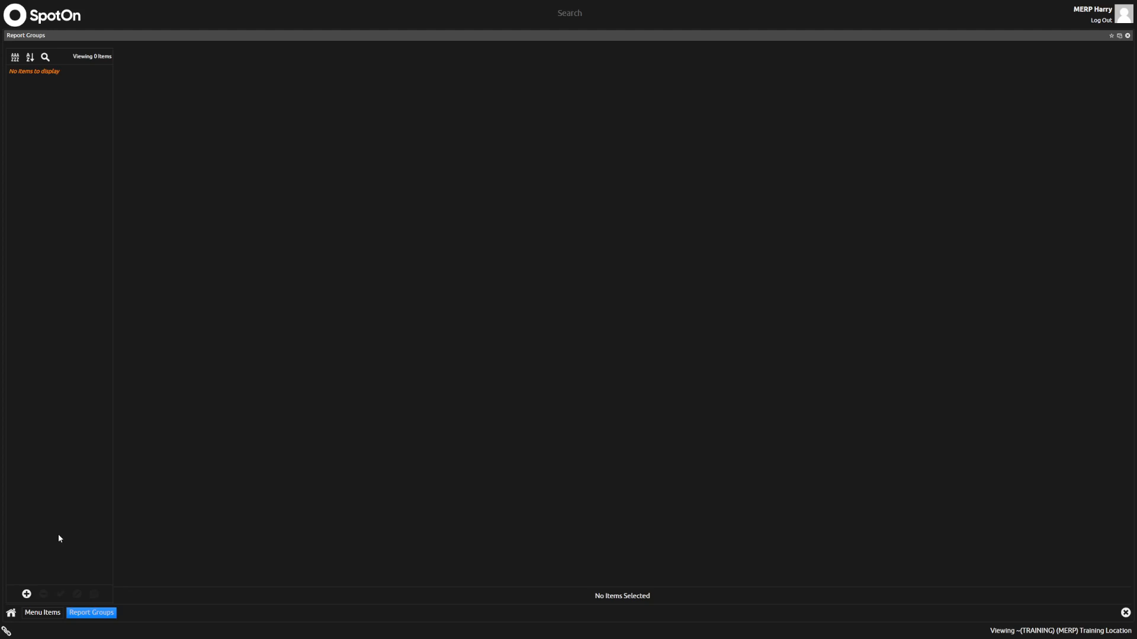
click(27, 594)
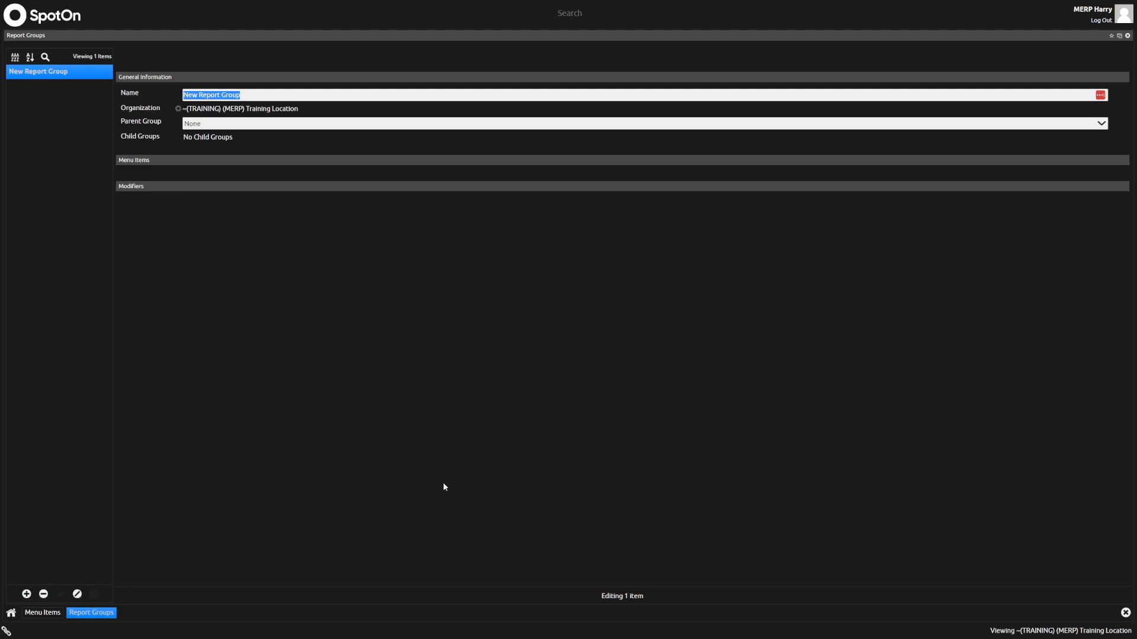
key(BackSpace)
text((FOOD)
key(Return)
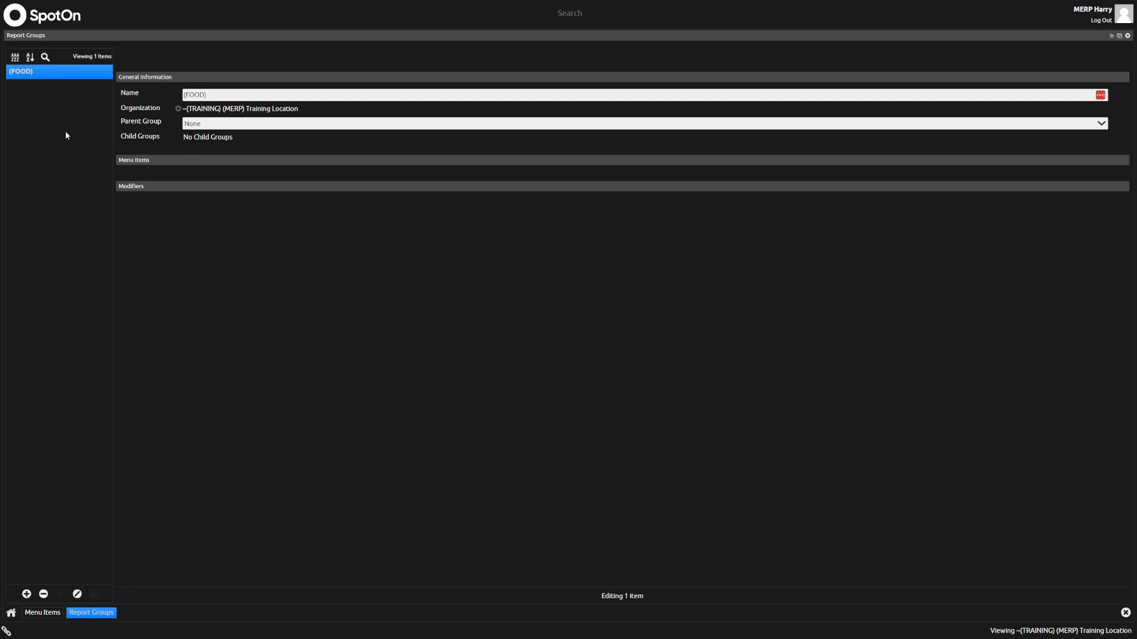
Add a report group named "Burgers" with (FOOD) as its parent group
click(27, 594)
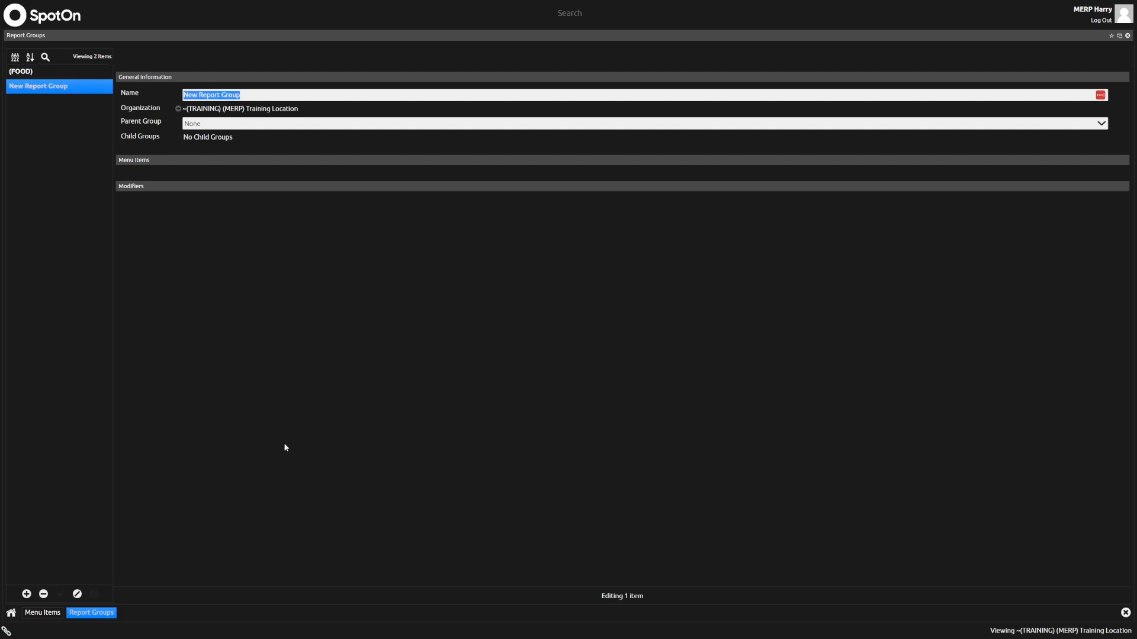
text(Burgers)
click(199, 124)
click(200, 145)
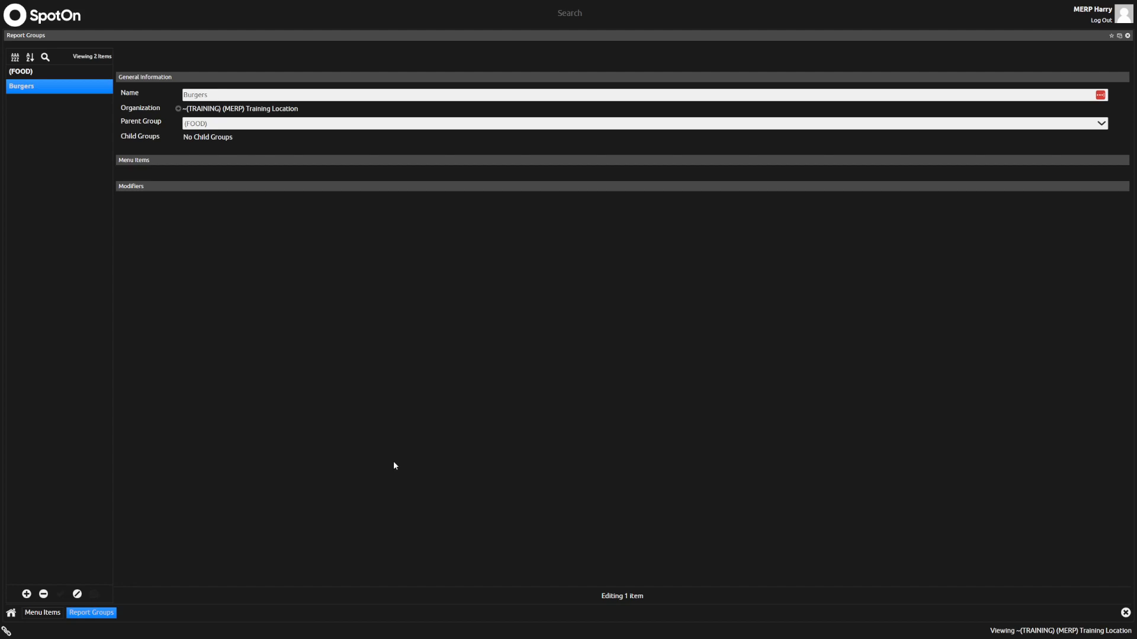
Close the report groups and assign the Double Cheeseburger menu item to the Burgers report group
click(46, 614)
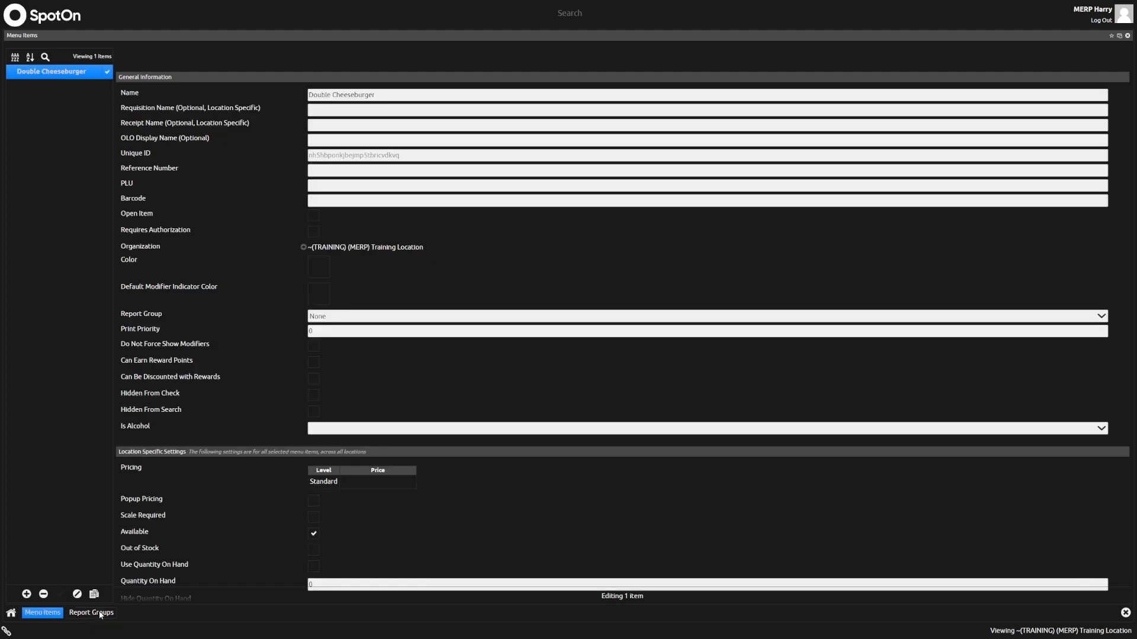
click(101, 616)
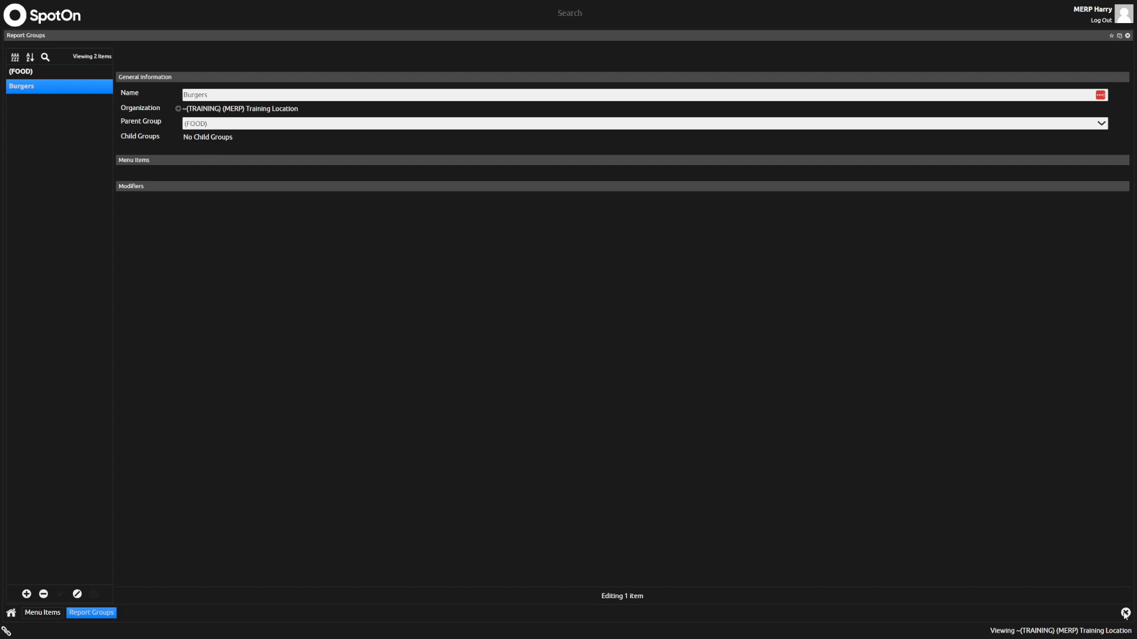
click(1128, 36)
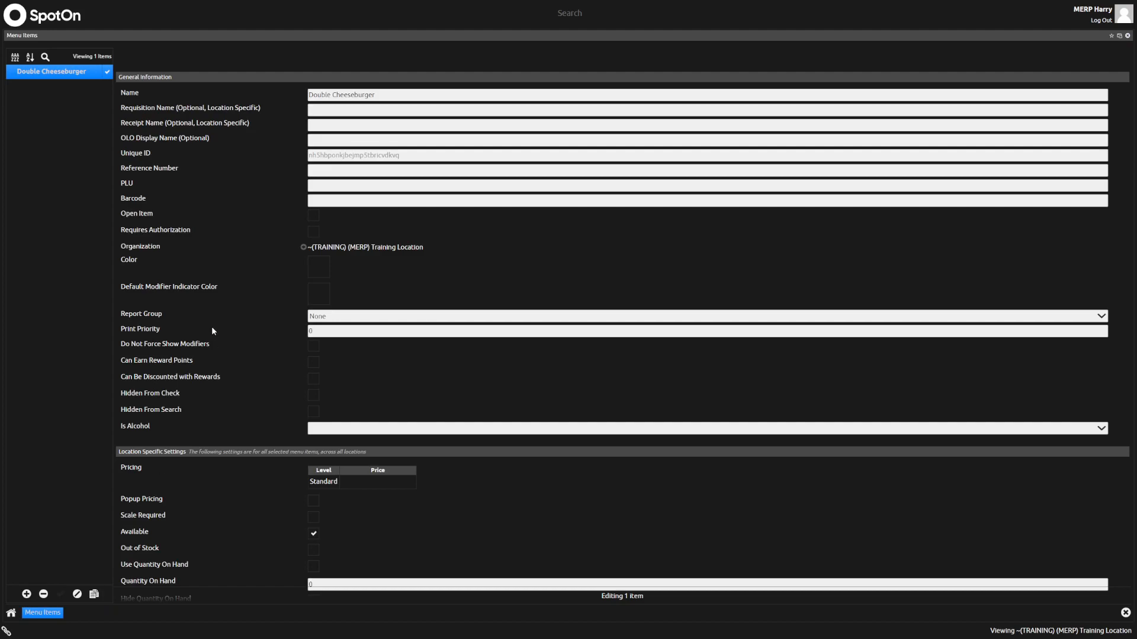
click(338, 318)
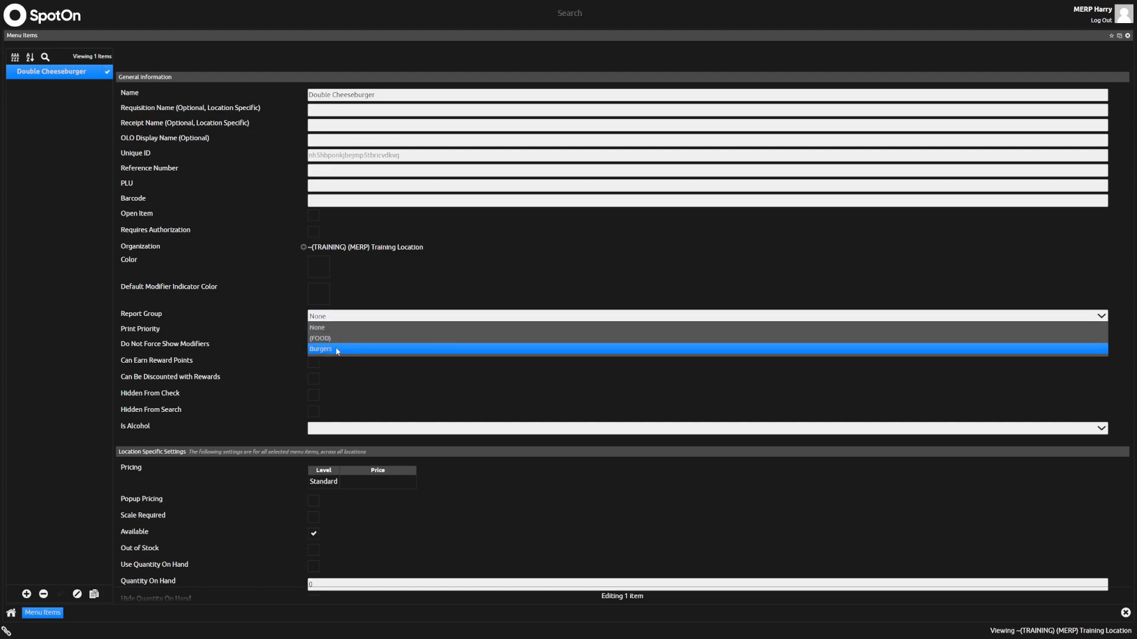
click(338, 349)
click(352, 320)
click(344, 350)
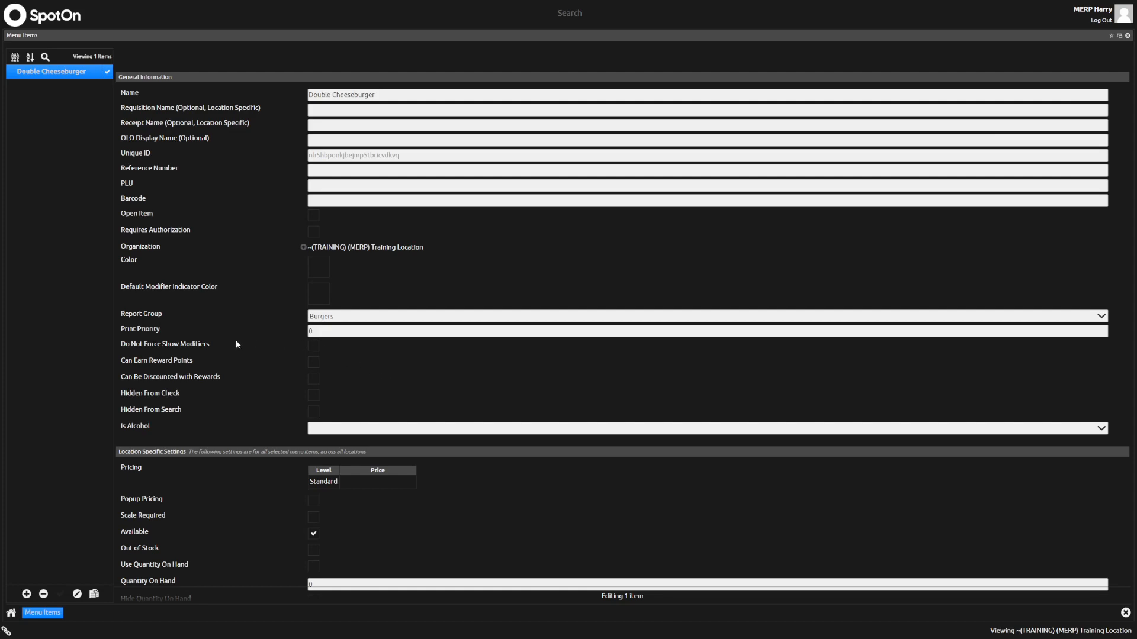
Enable Do Not Force Show Modifiers, Can Earn Reward Points and Can Be Discounted with Rewards, leaving both Hidden From options off
click(313, 348)
click(314, 364)
click(313, 363)
click(313, 397)
click(315, 414)
click(316, 413)
Examine the Is Alcohol choices for the Double Cheeseburger without selecting one
click(405, 429)
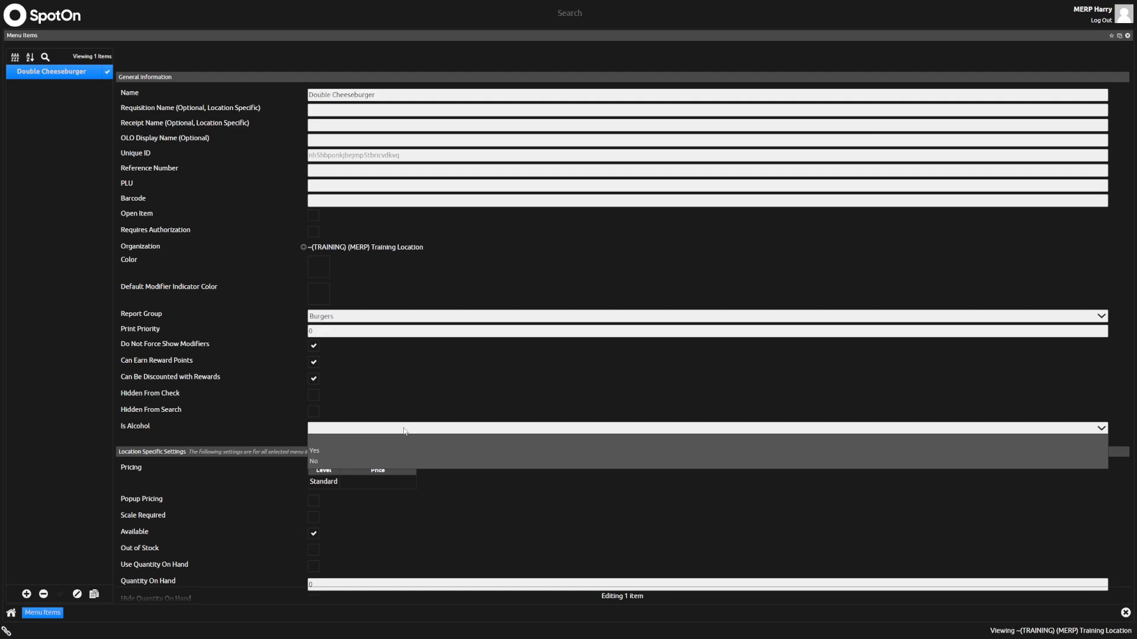
click(405, 430)
click(397, 431)
click(387, 435)
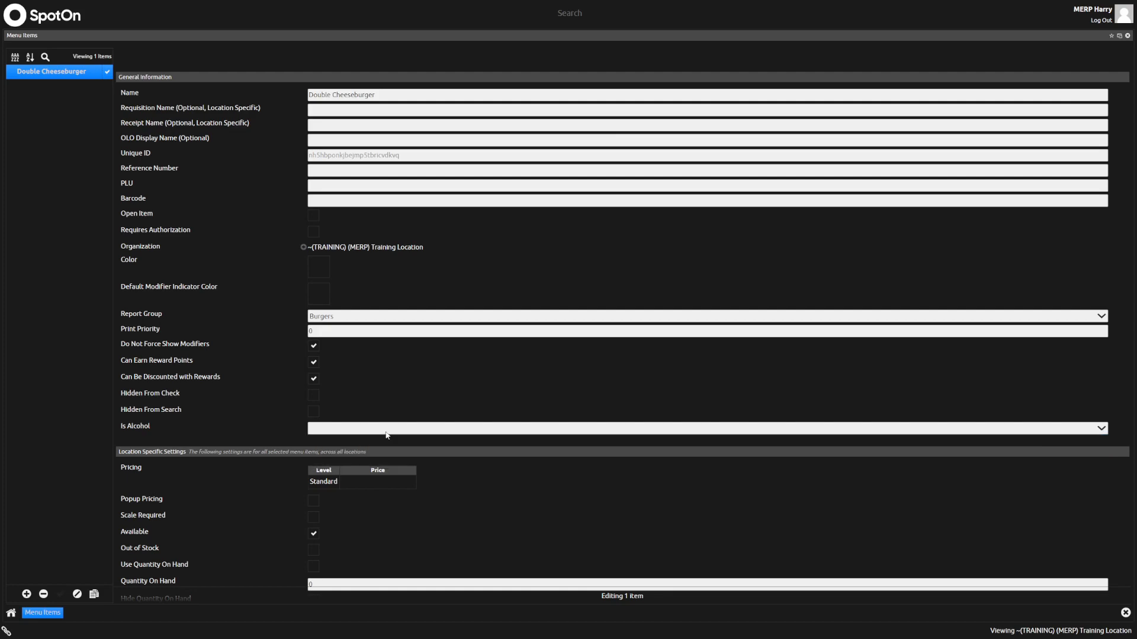
click(386, 432)
click(390, 431)
Set the Double Cheeseburger's Standard price to 14.00
scroll(254, 468, down, 3)
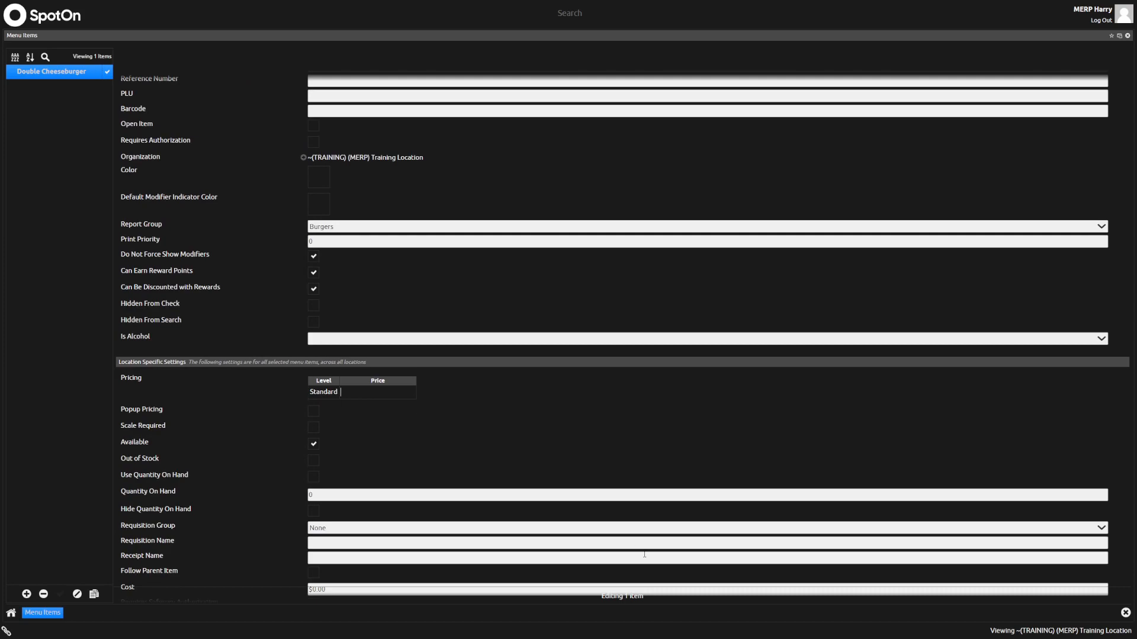
text(4.00)
scroll(423, 433, down, 2)
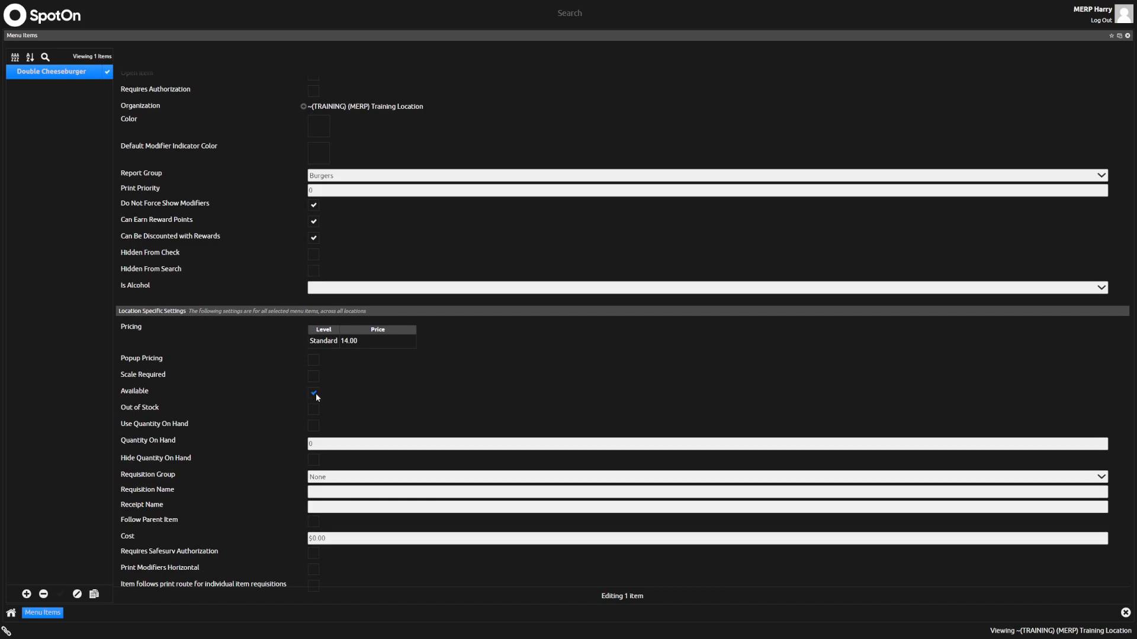
Try marking the item out of stock and tracking a quantity on hand of 10, and revert these settings, with the quantity at 0
click(315, 410)
click(314, 410)
scroll(438, 382, down, 1)
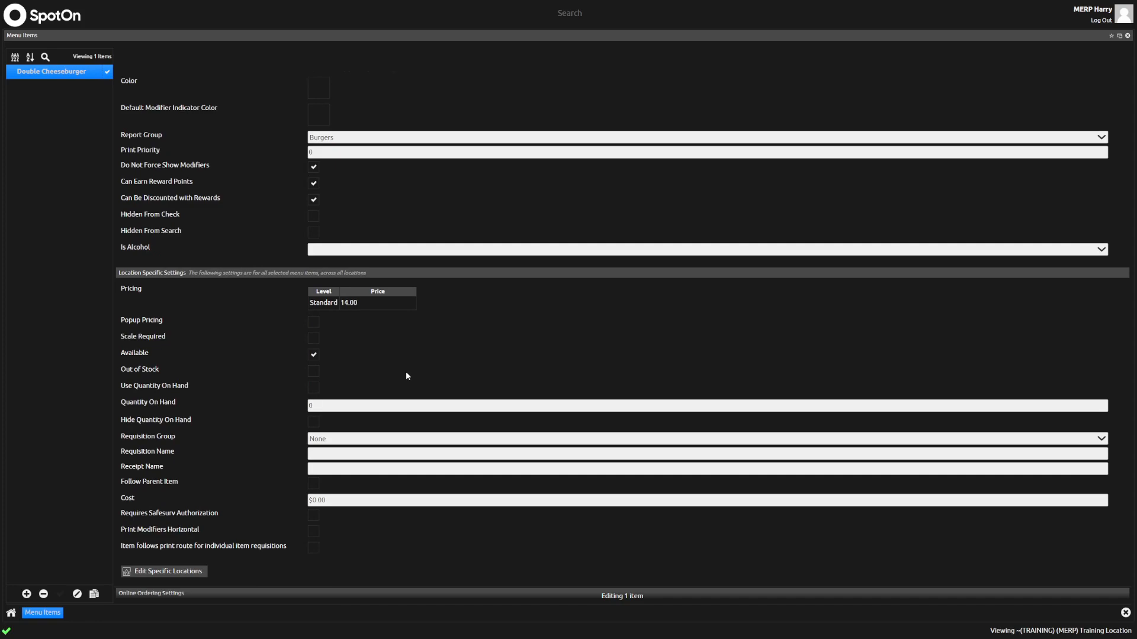
click(314, 388)
click(326, 405)
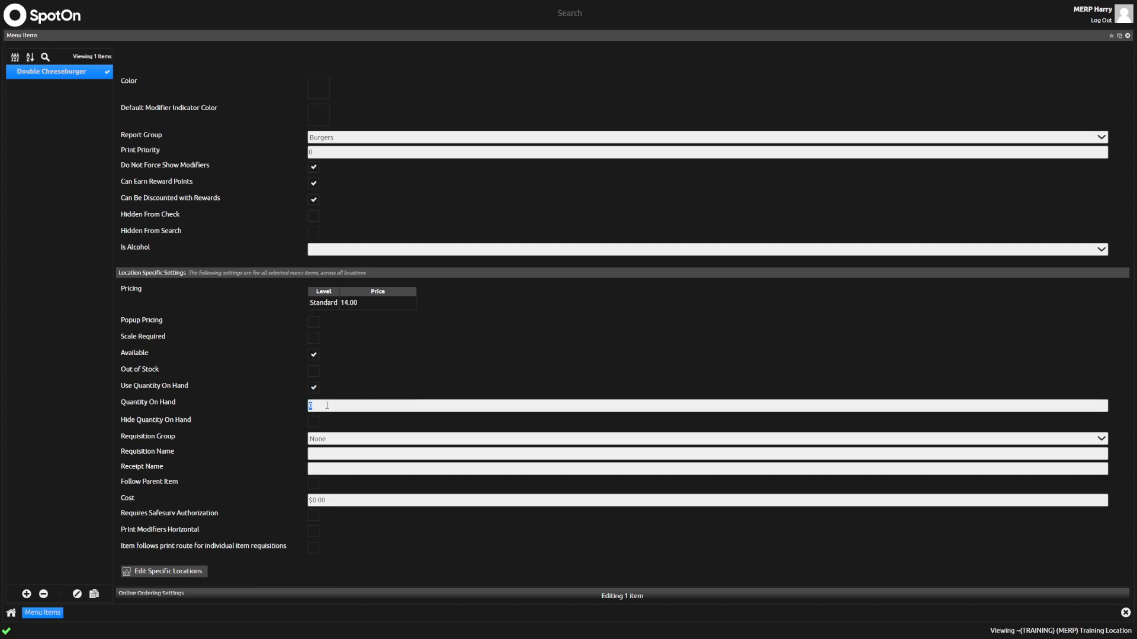
text(10)
double_click(317, 405)
key(BackSpace)
click(311, 389)
double_click(332, 408)
text(0)
Set the Double Cheeseburger's requisition group to Kitchen
scroll(233, 444, down, 3)
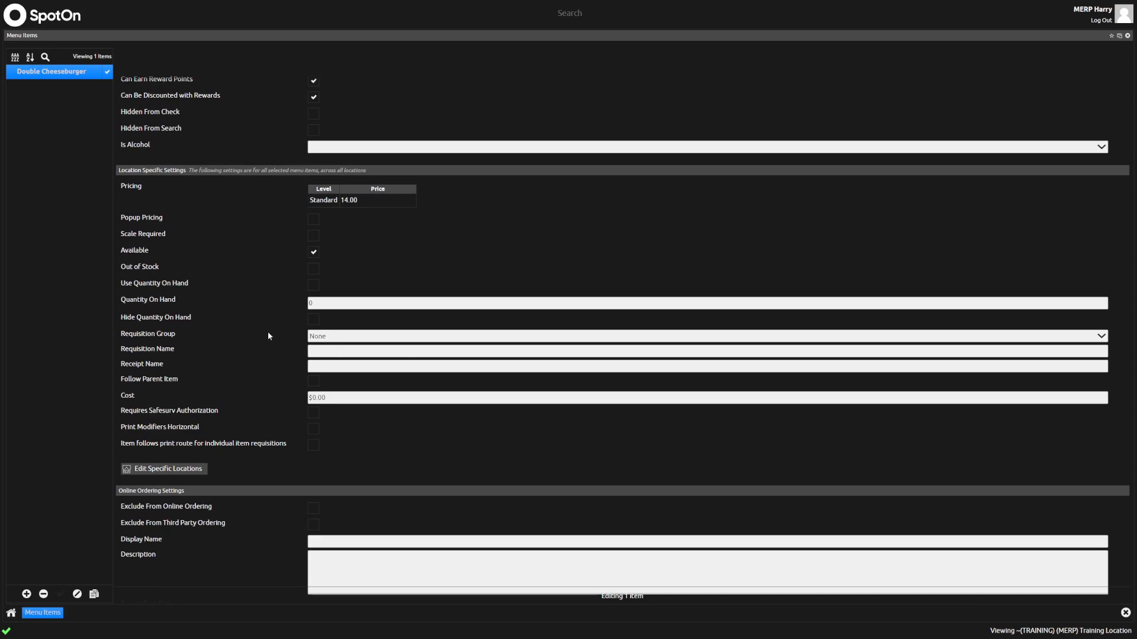
click(339, 337)
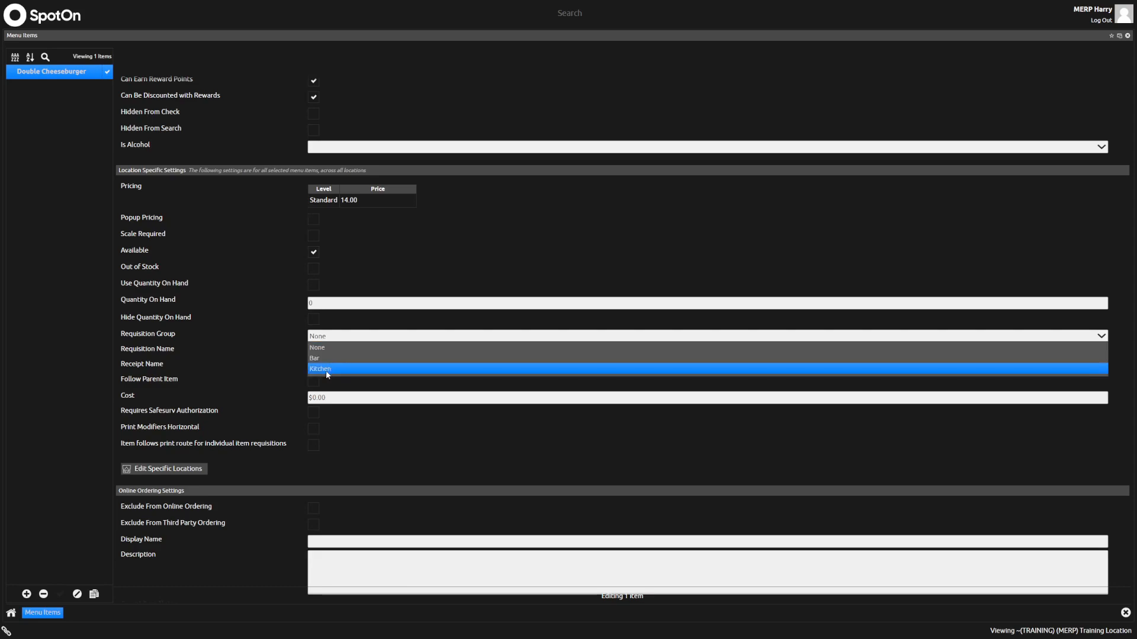
click(330, 368)
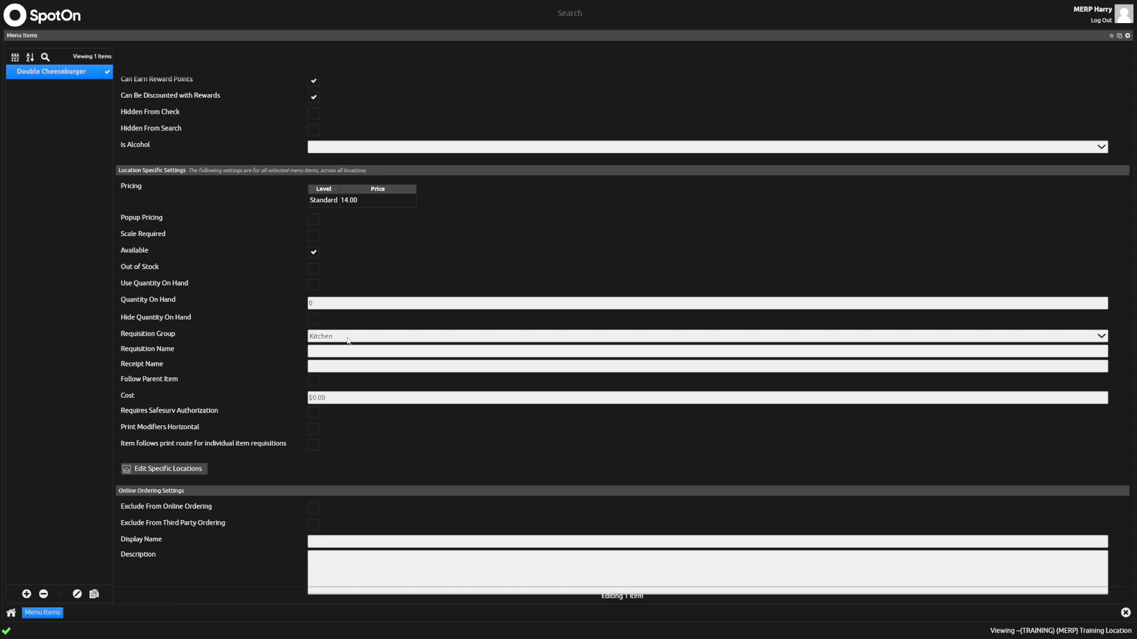
click(348, 340)
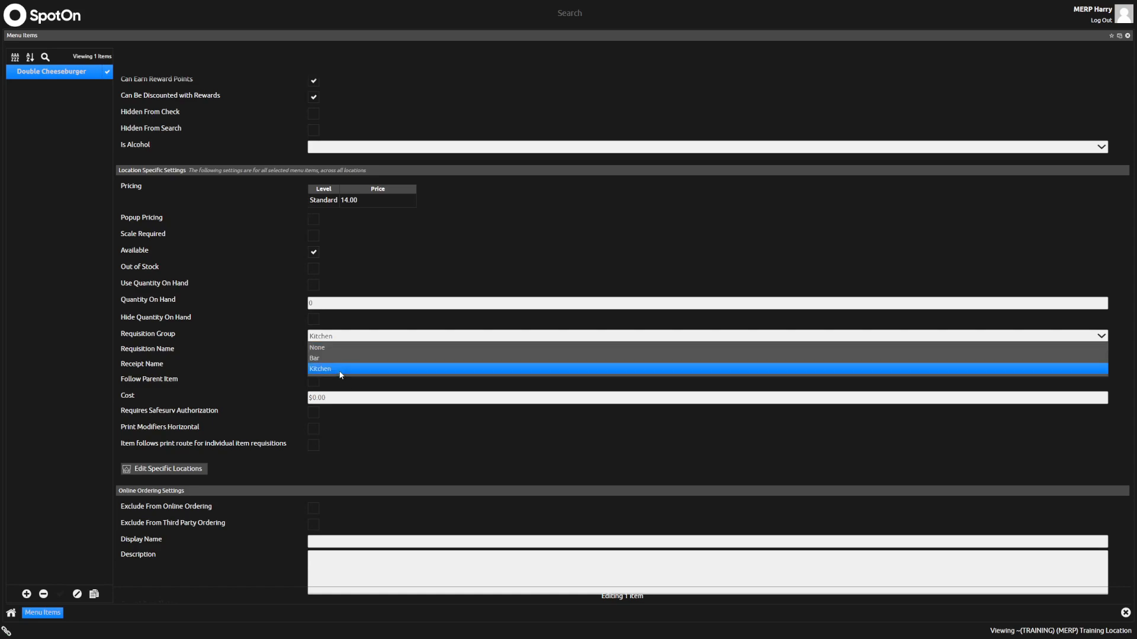
click(341, 370)
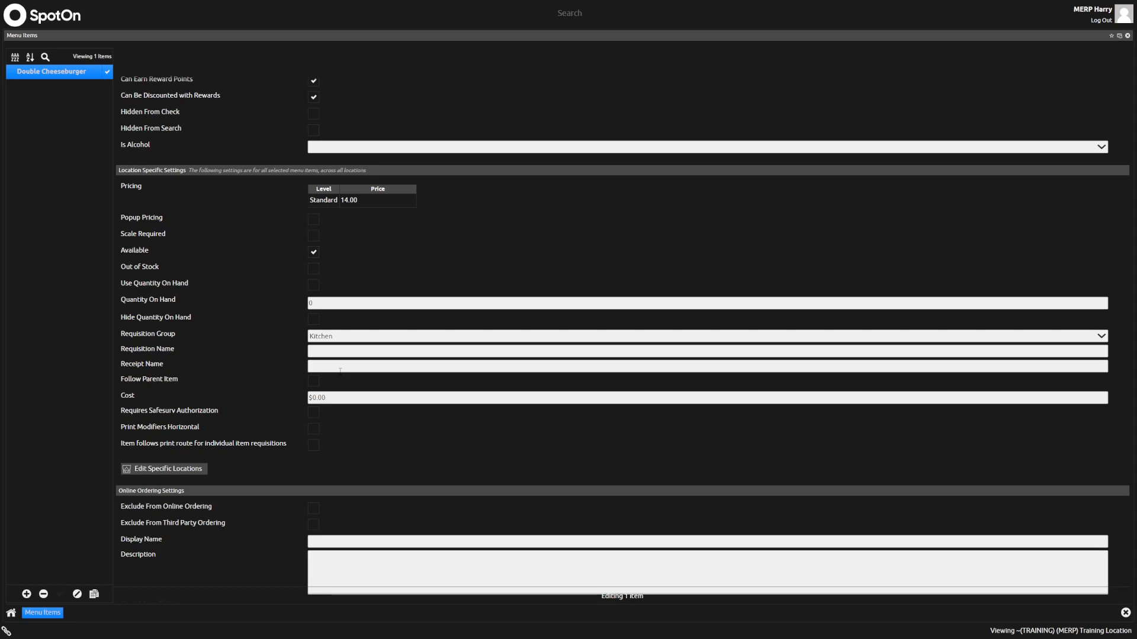
click(341, 335)
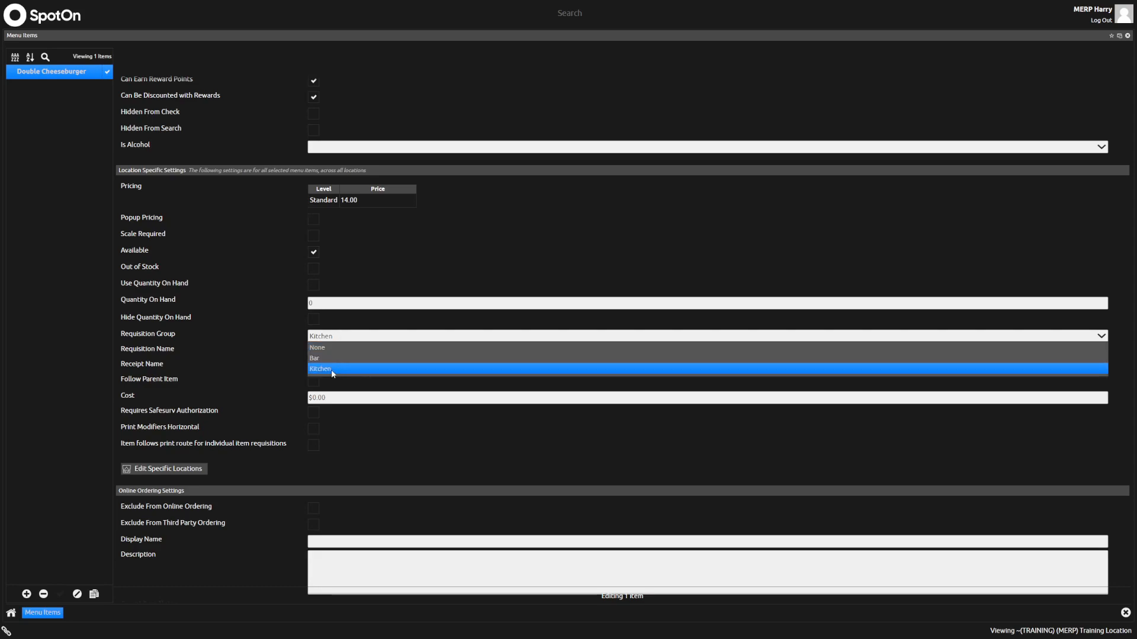
click(357, 338)
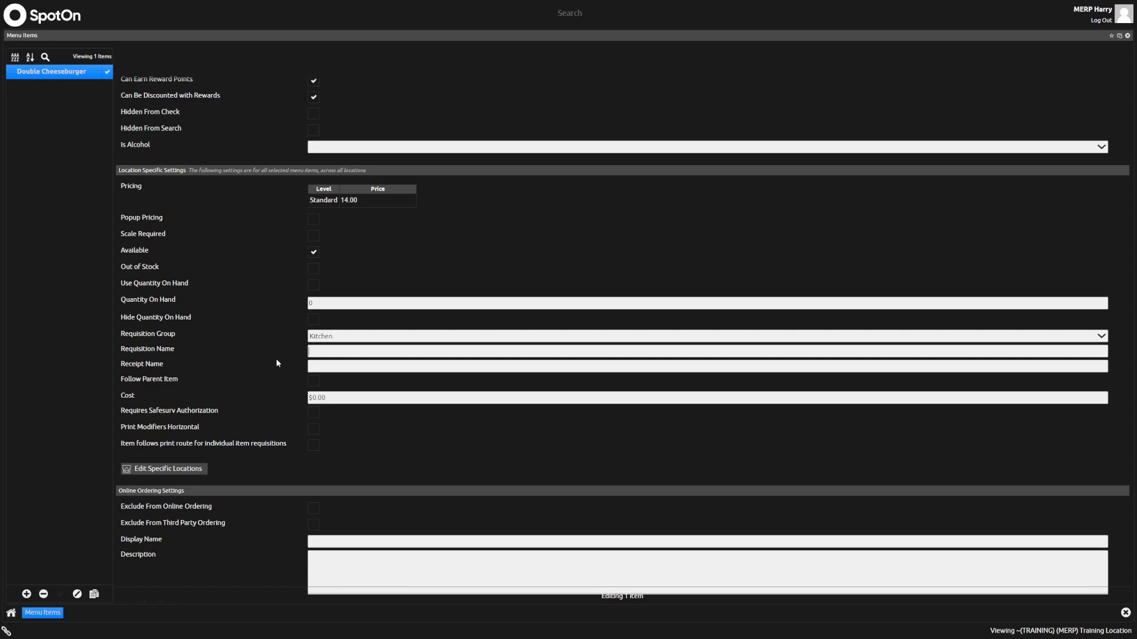
Compare the location-specific requisition and receipt name fields with the optional name fields in the general information
click(344, 351)
scroll(376, 311, up, 5)
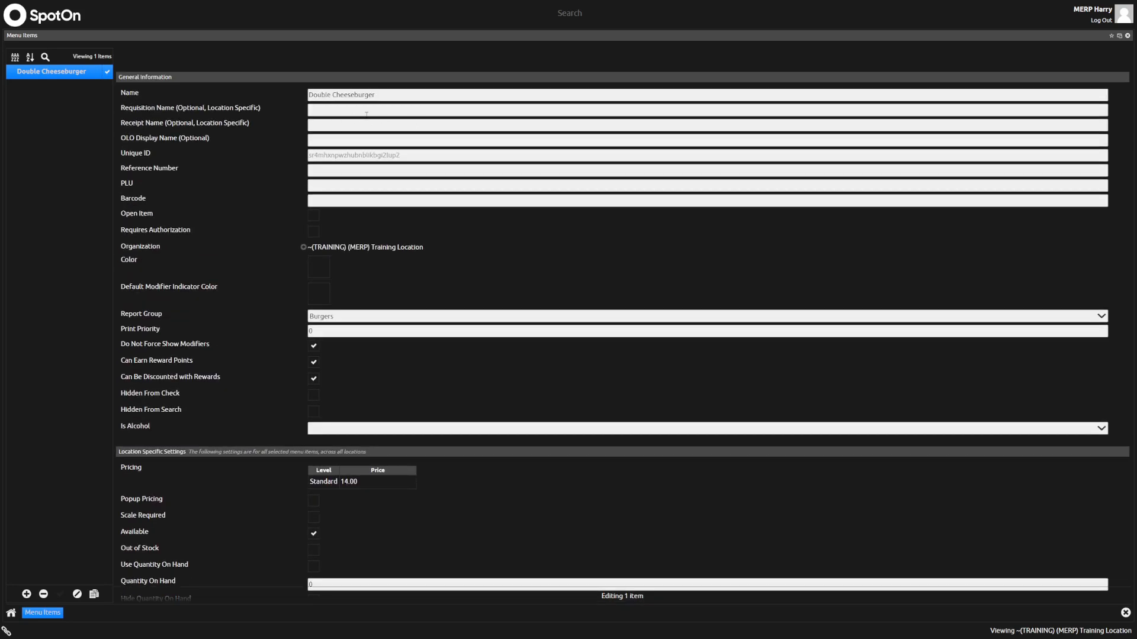
scroll(413, 391, down, 5)
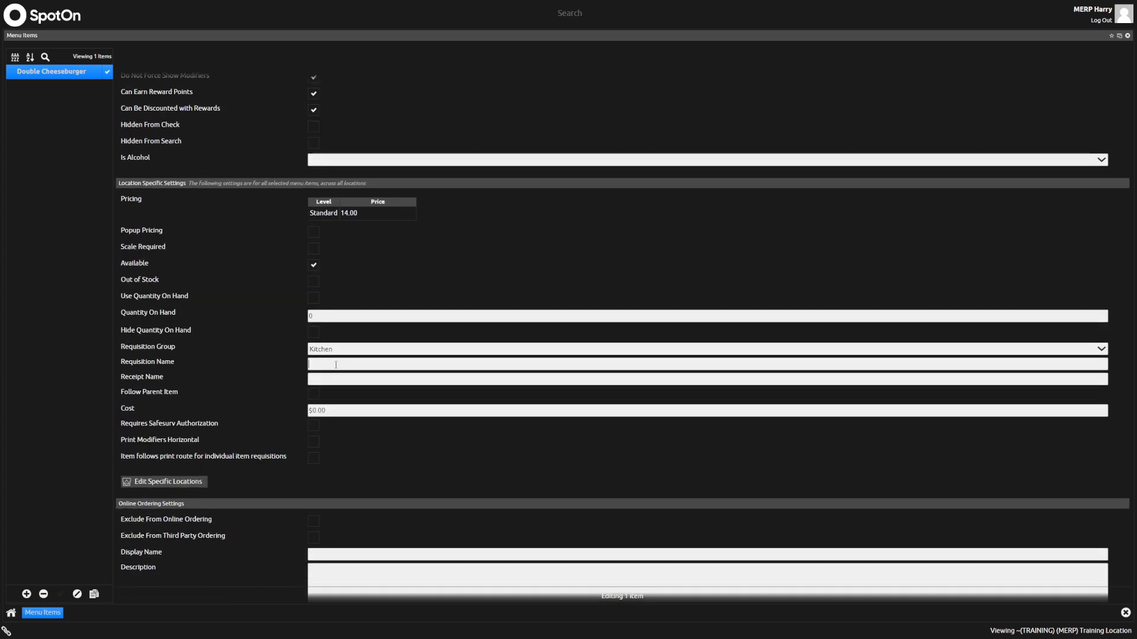
scroll(355, 320, up, 5)
scroll(436, 401, down, 3)
scroll(378, 446, down, 1)
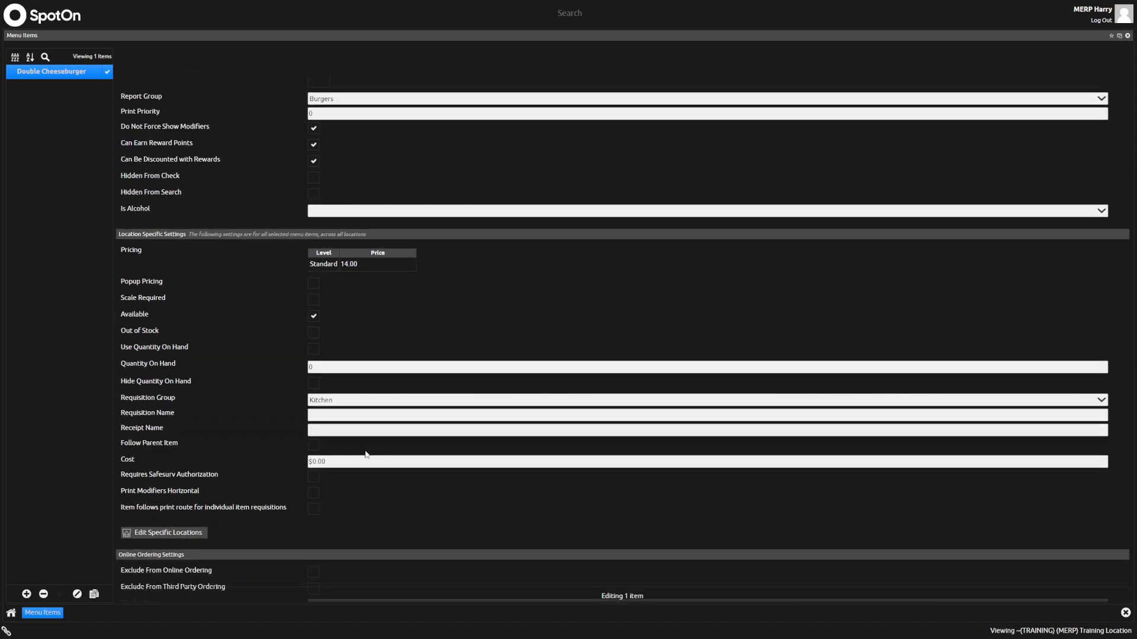
scroll(365, 455, down, 1)
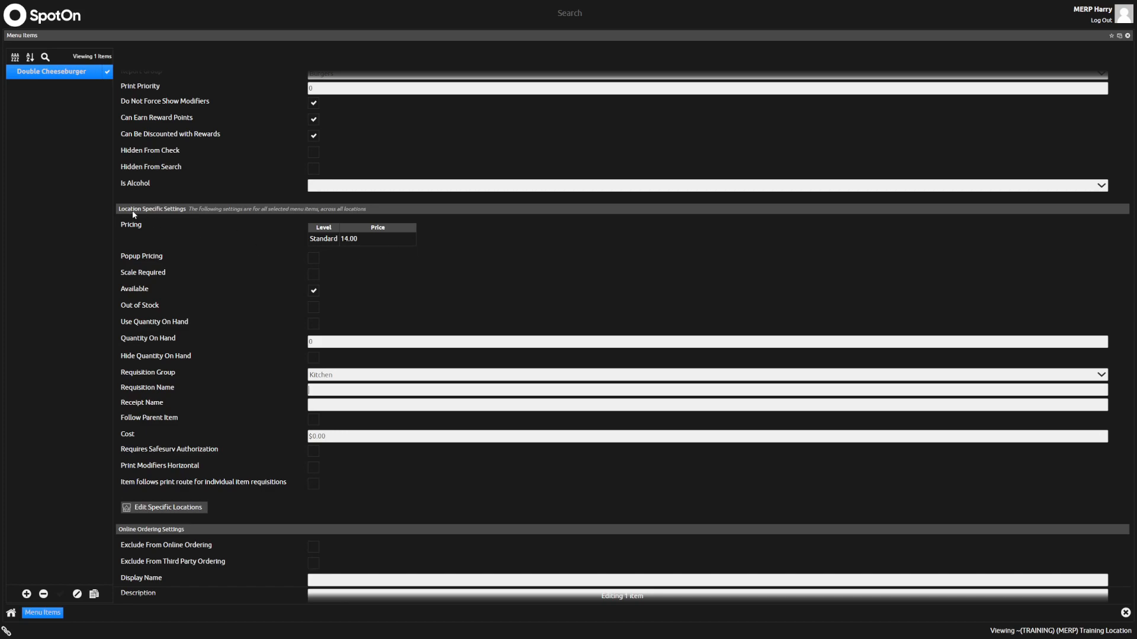
scroll(282, 429, down, 1)
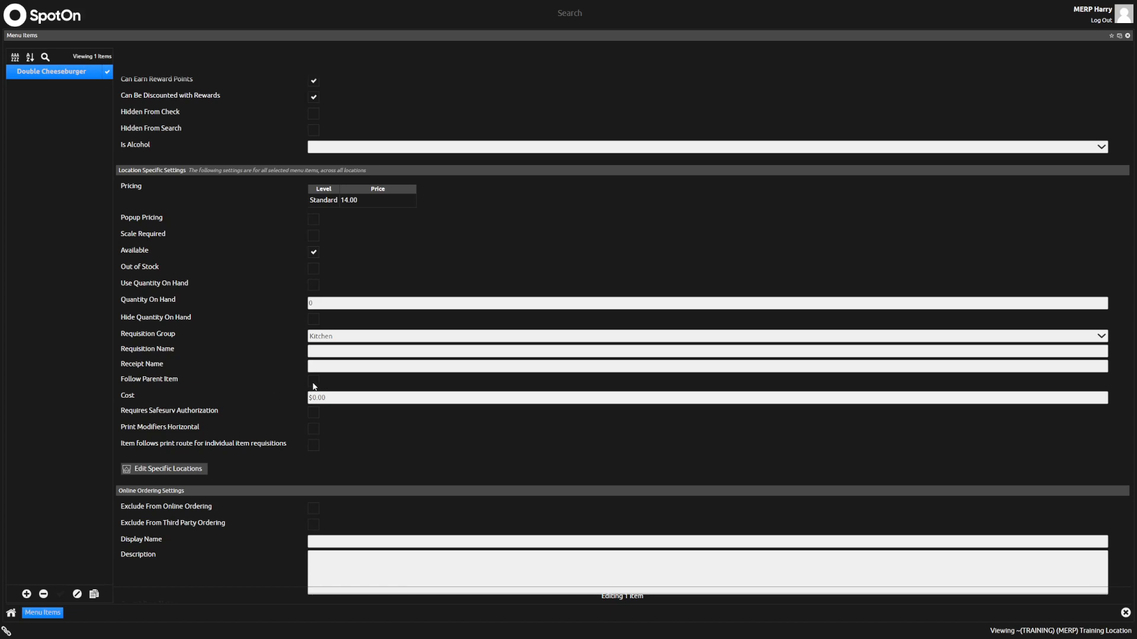
Set the Double Cheeseburger's cost to $6.00 in the location-specific settings
scroll(274, 409, down, 1)
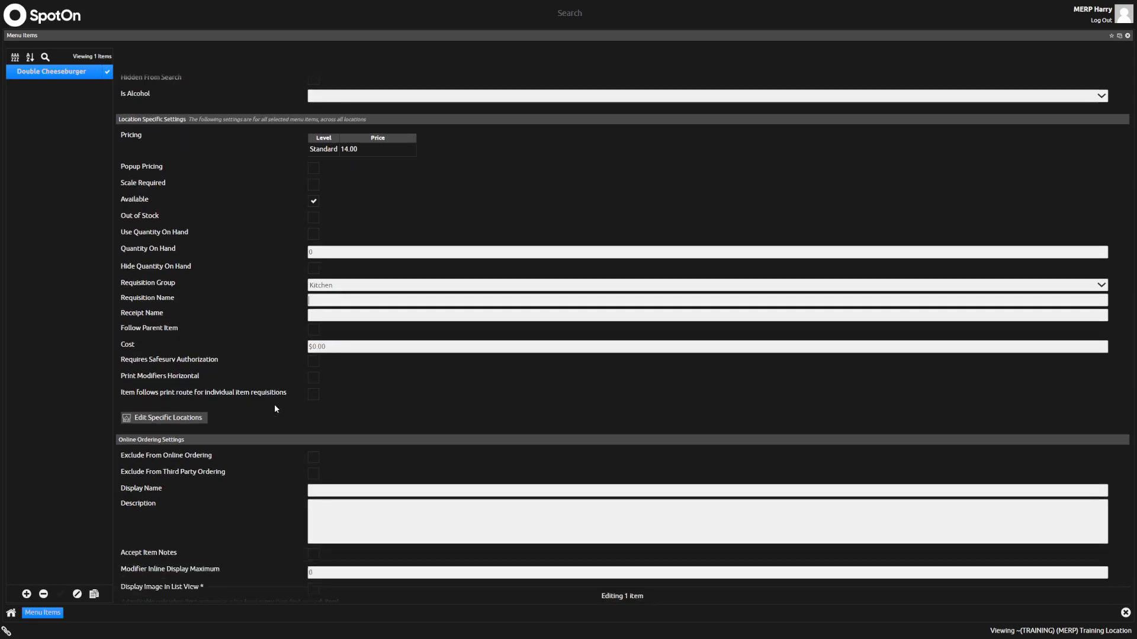
click(339, 336)
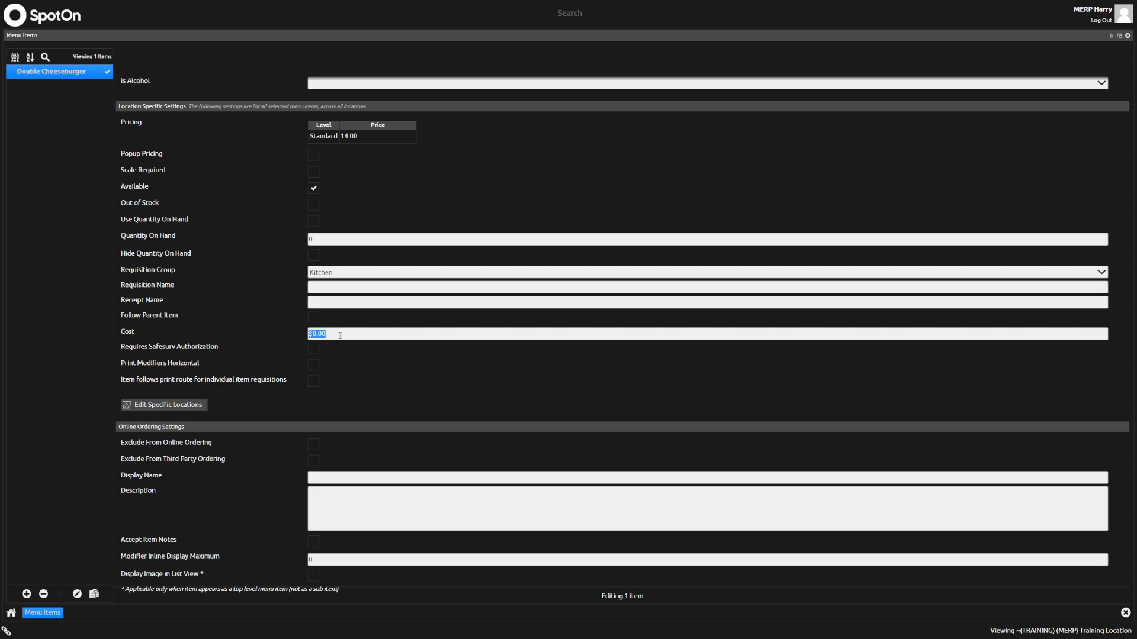
text(6.00)
Try excluding the Double Cheeseburger from online ordering and third-party ordering, and revert both options
scroll(377, 370, down, 1)
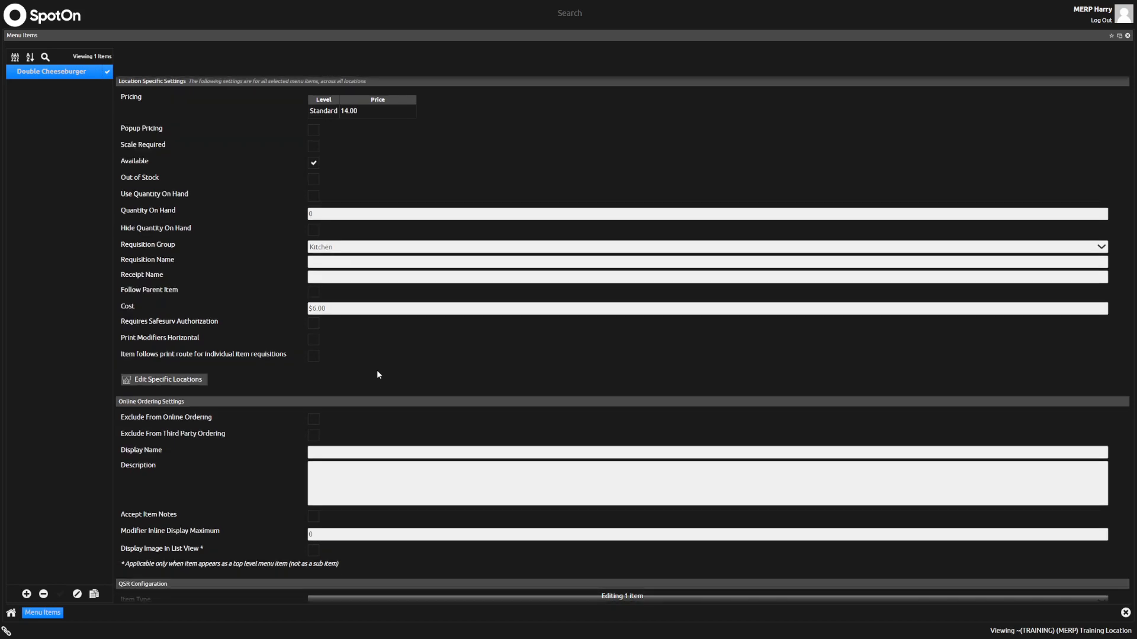
scroll(379, 374, down, 1)
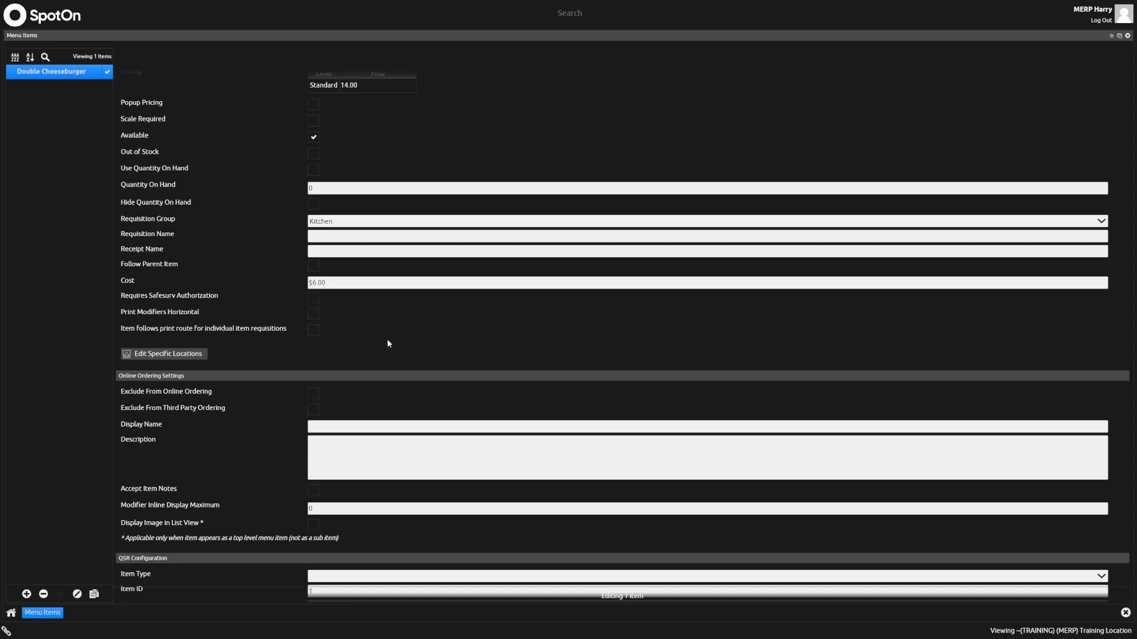
scroll(267, 346, down, 3)
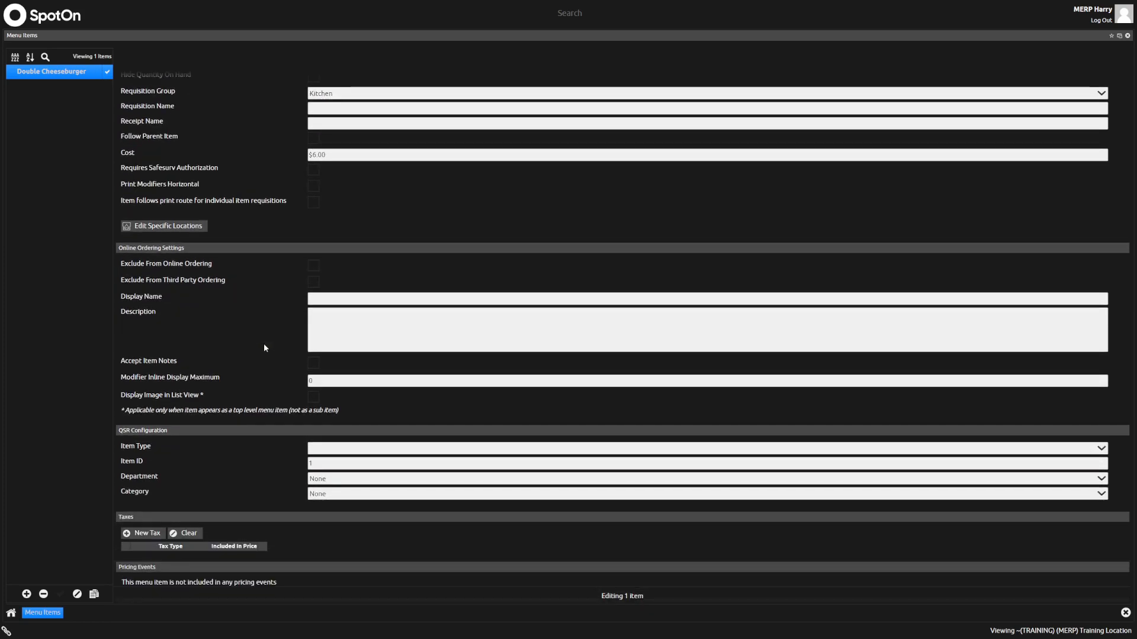
scroll(264, 344, down, 1)
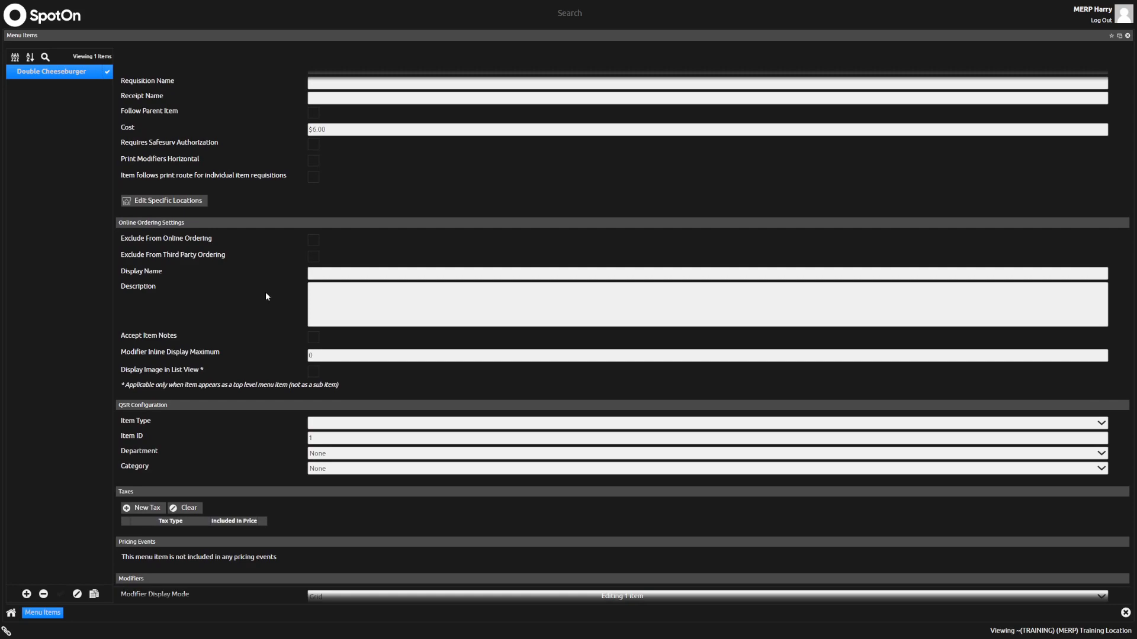
click(314, 241)
click(314, 258)
click(314, 241)
Try the online ordering description "Two Half pound Angus Patties with cheese of your choice" and clear it again
text(Two Half)
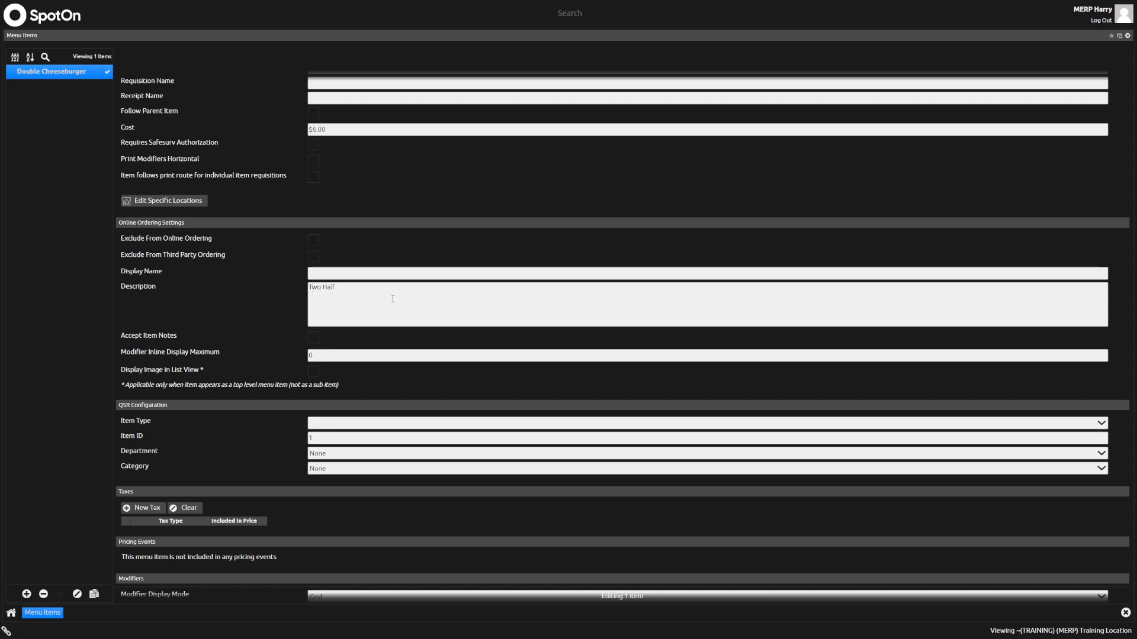
text(ound Angus Patties)
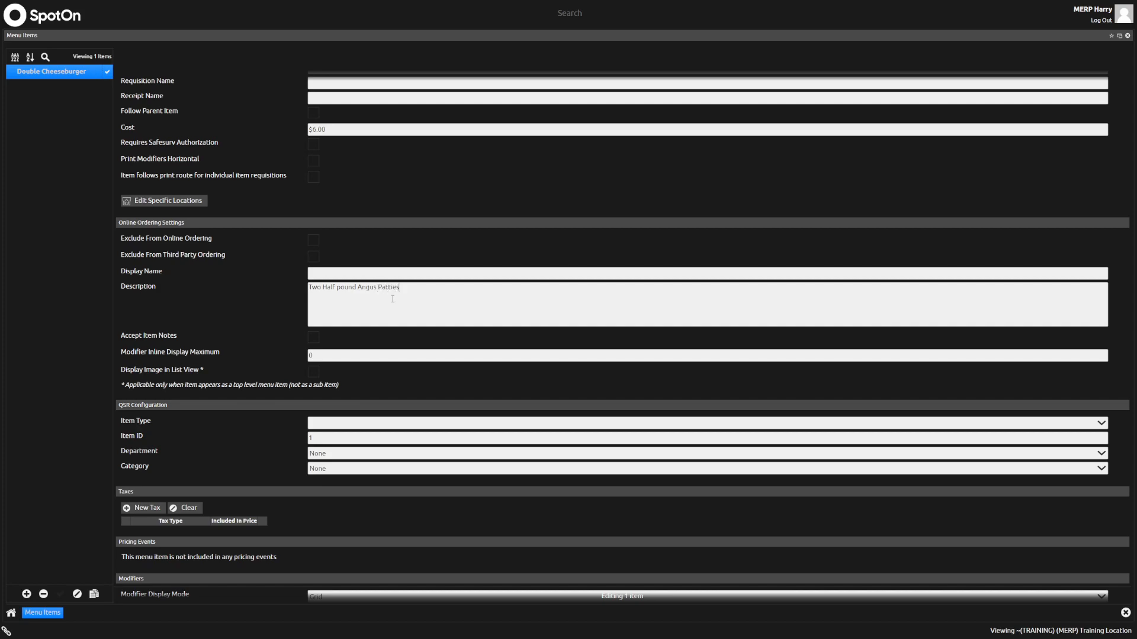
text( with cheese of your choice)
drag(475, 298, 353, 297)
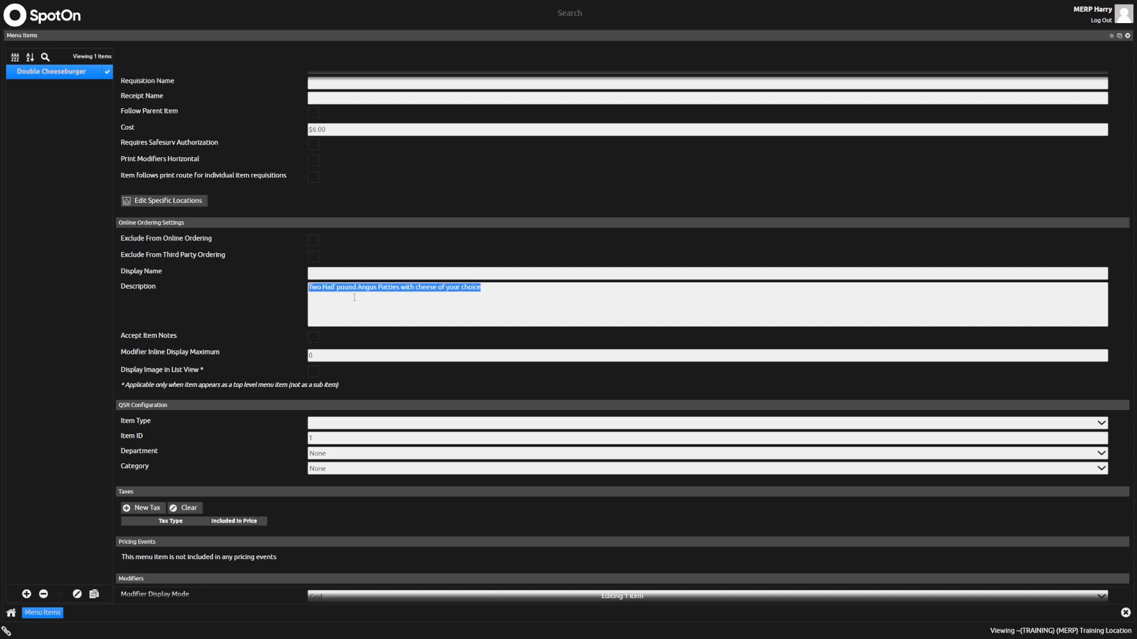
key(BackSpace)
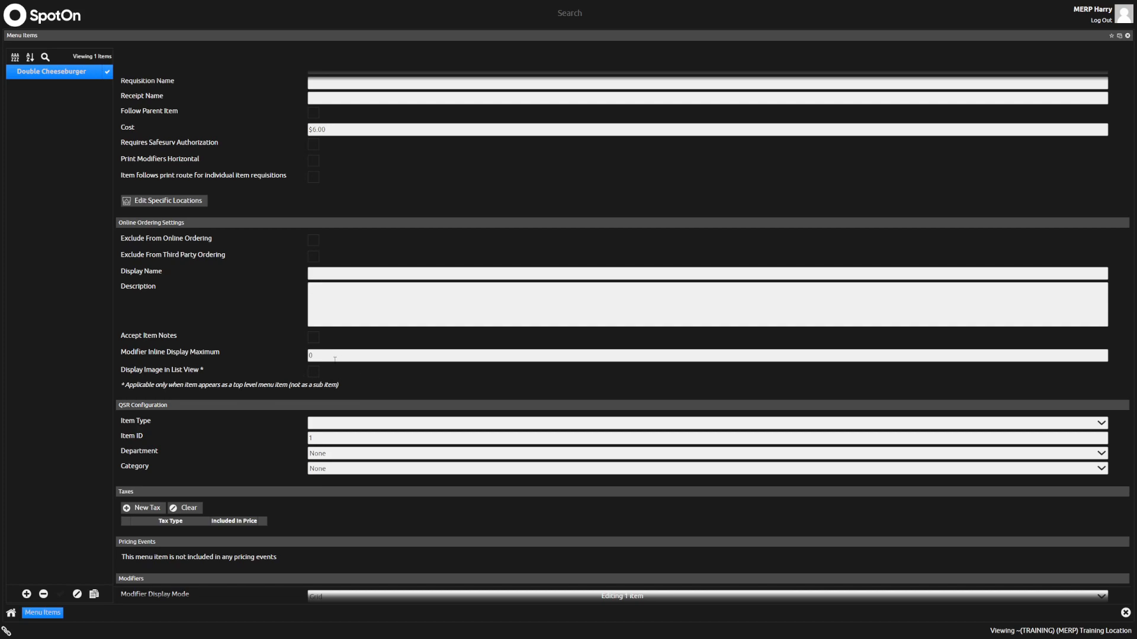
Add a tax entry of type Sales Tax to the Double Cheeseburger
scroll(265, 360, down, 5)
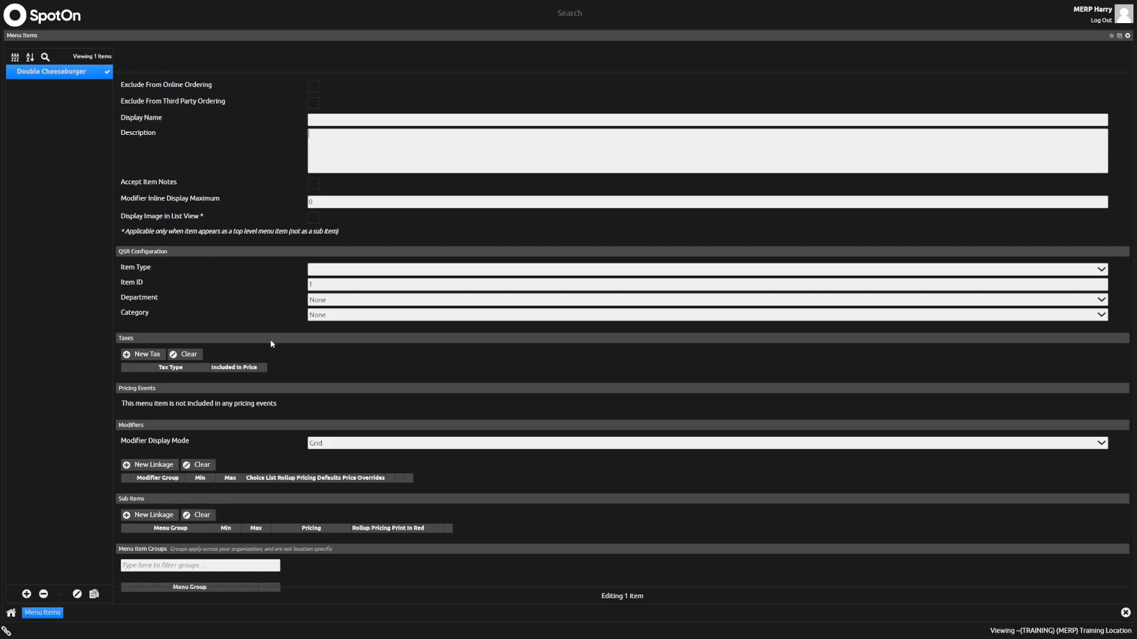
scroll(278, 340, down, 1)
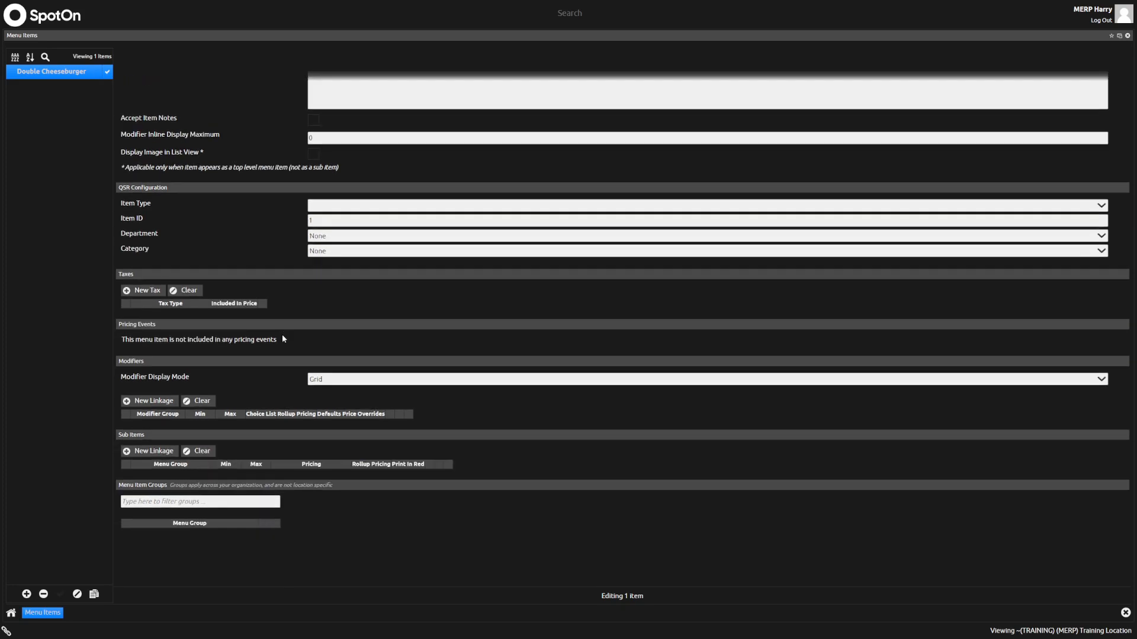
click(147, 291)
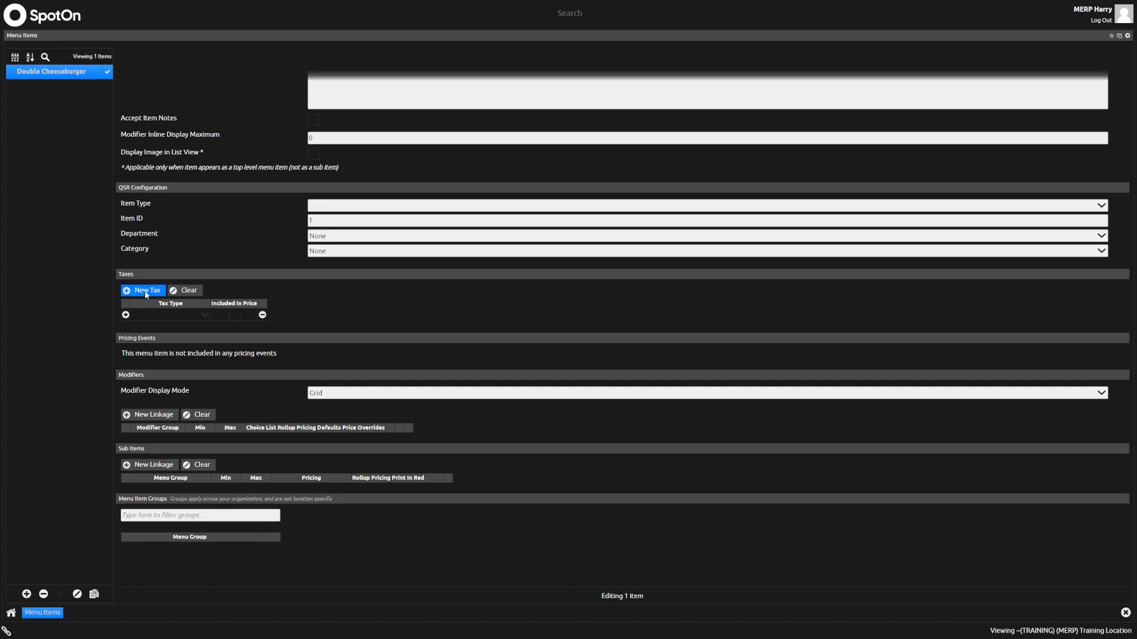
click(205, 314)
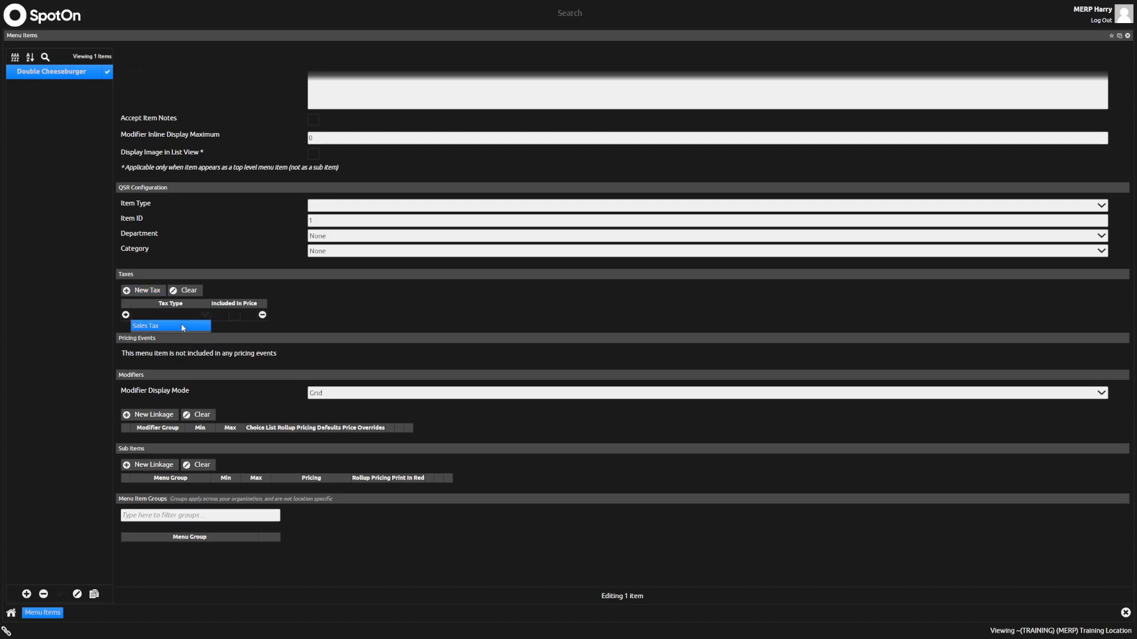
click(179, 327)
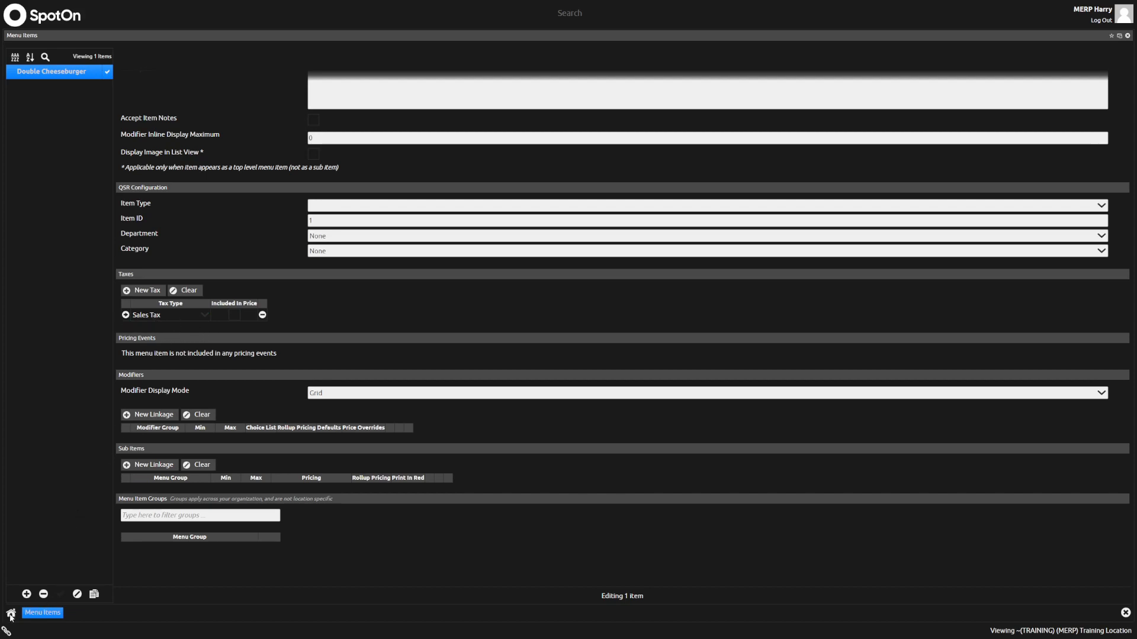
Open the Sales Tax record in the tax settings and set its Default rate to 8.5%
click(11, 613)
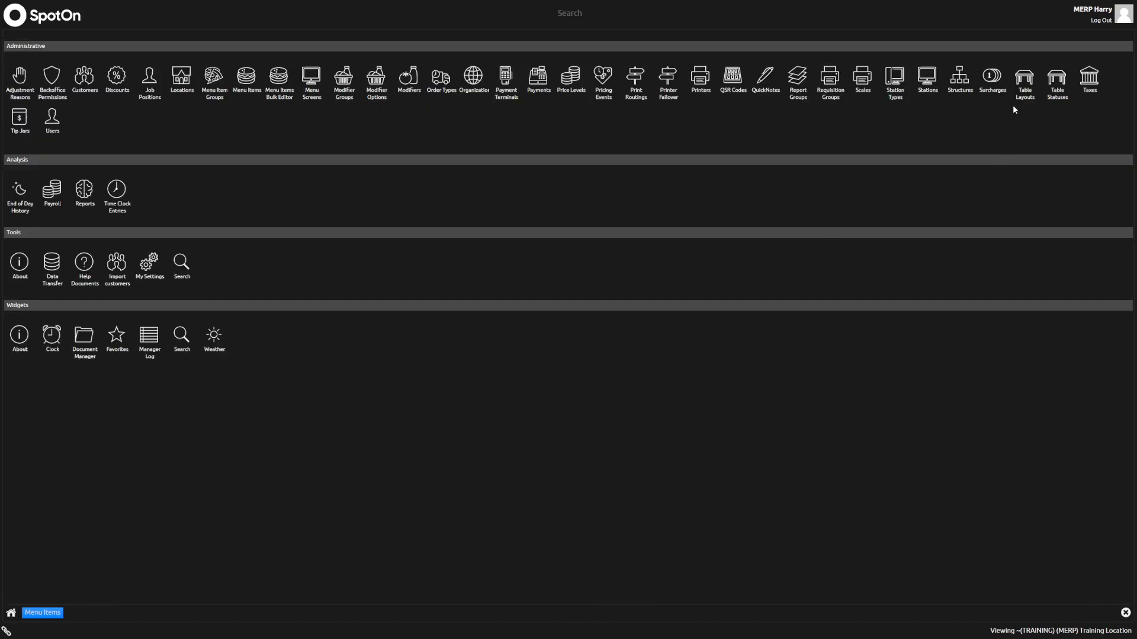
click(1089, 80)
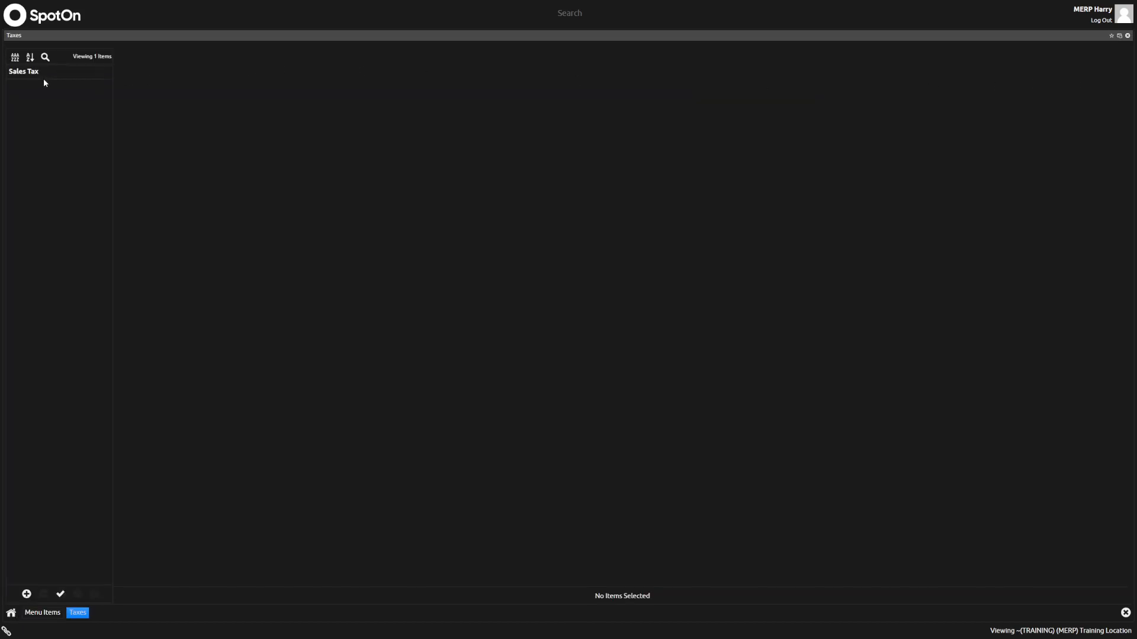
click(43, 74)
click(281, 163)
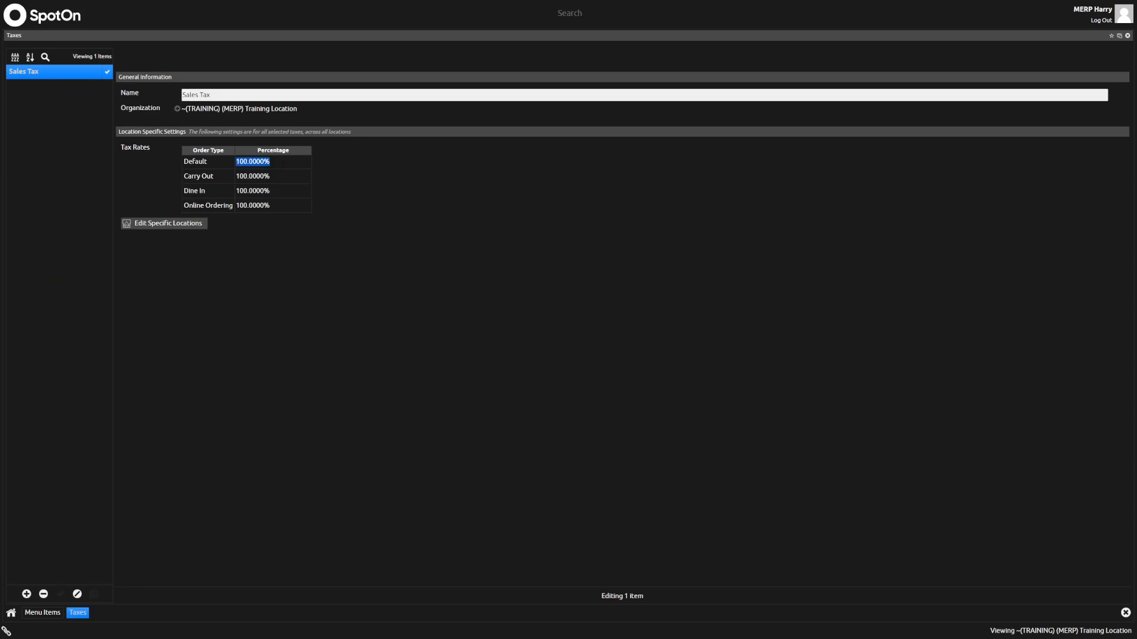
text(8.5000%)
Set the Sales Tax rates for Carry Out, Dine In and Online Ordering to 8.5%
key(Tab)
text(8.5000%)
double_click(251, 179)
text(0)
click(364, 249)
double_click(291, 193)
text(8.5000%)
double_click(293, 208)
text(8.5000%)
double_click(274, 178)
text(8.5000%)
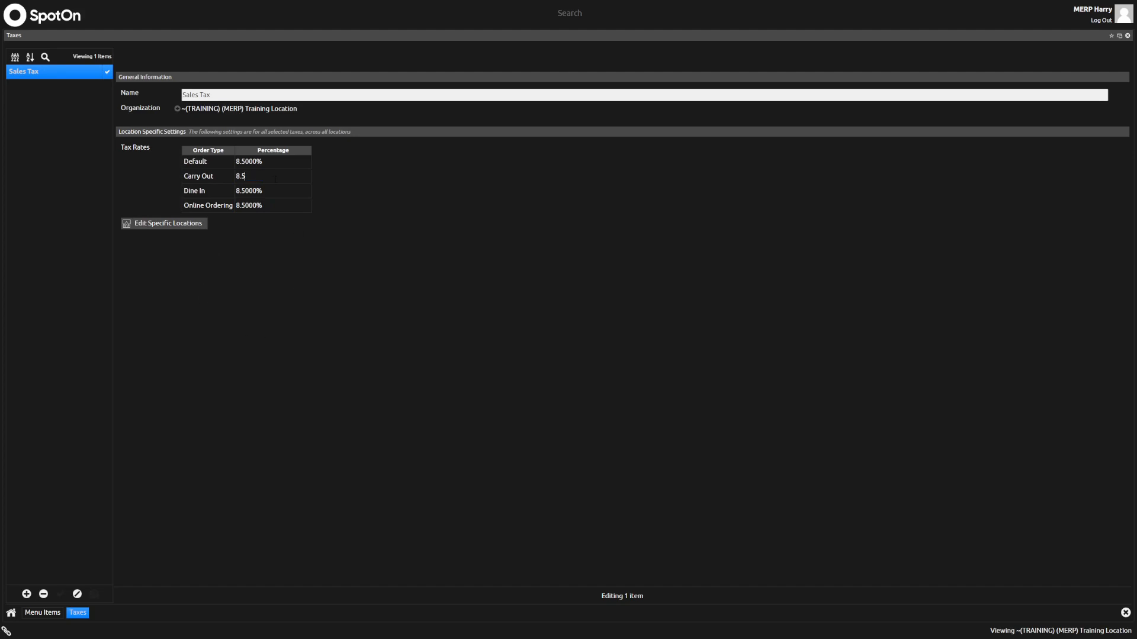
Return to the Double Cheeseburger item and set its modifier display mode to Buttons + Grid
click(37, 614)
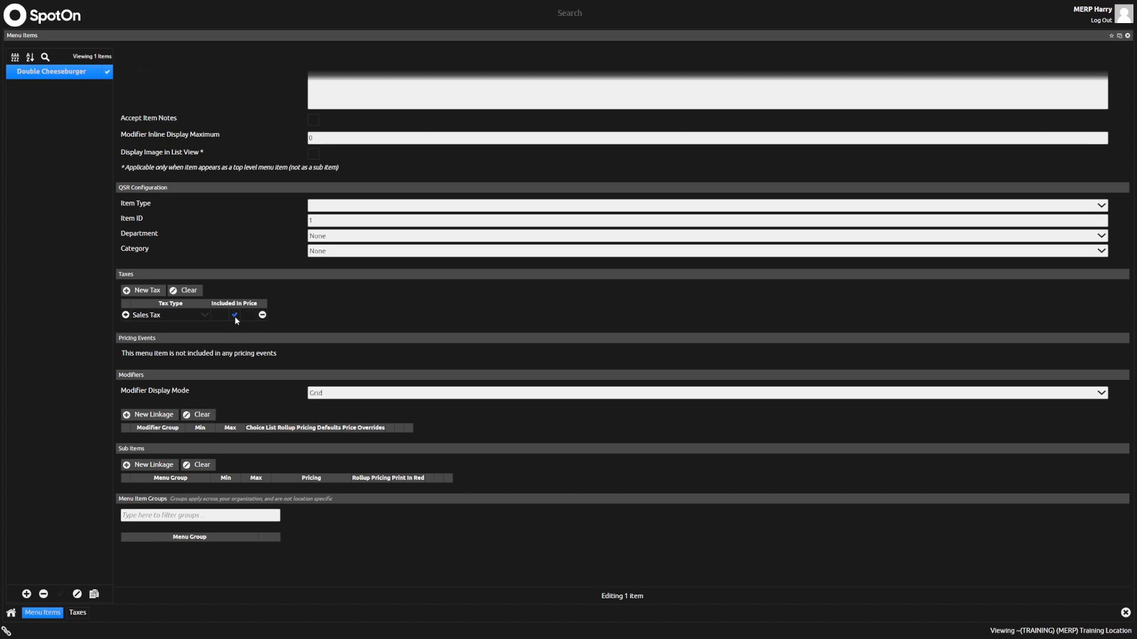
scroll(385, 327, down, 2)
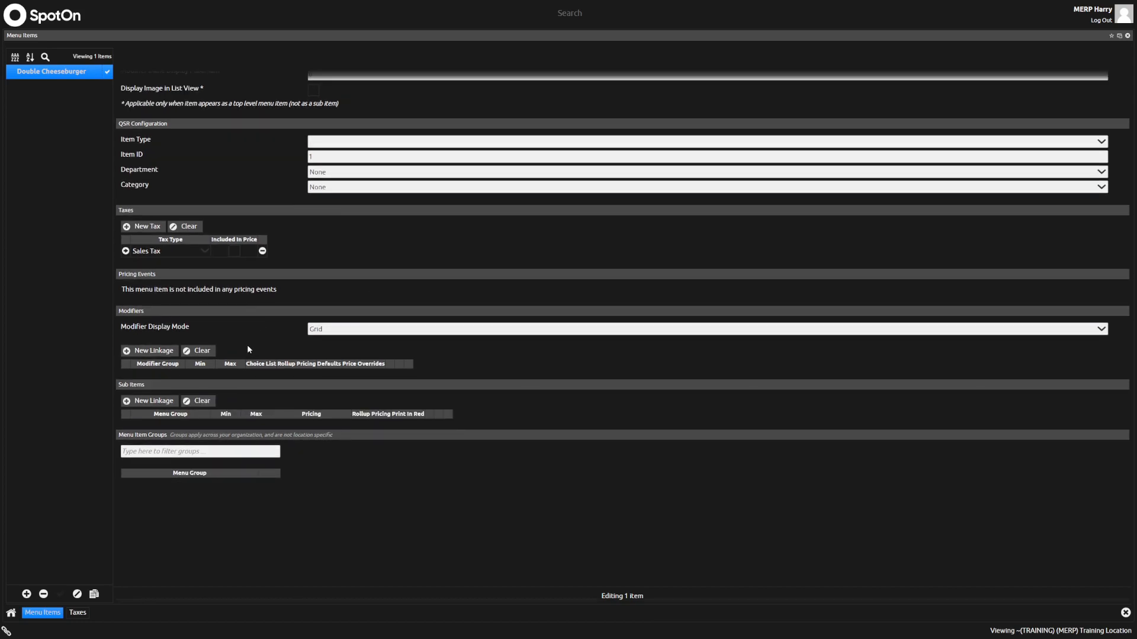
click(337, 332)
click(338, 334)
click(338, 330)
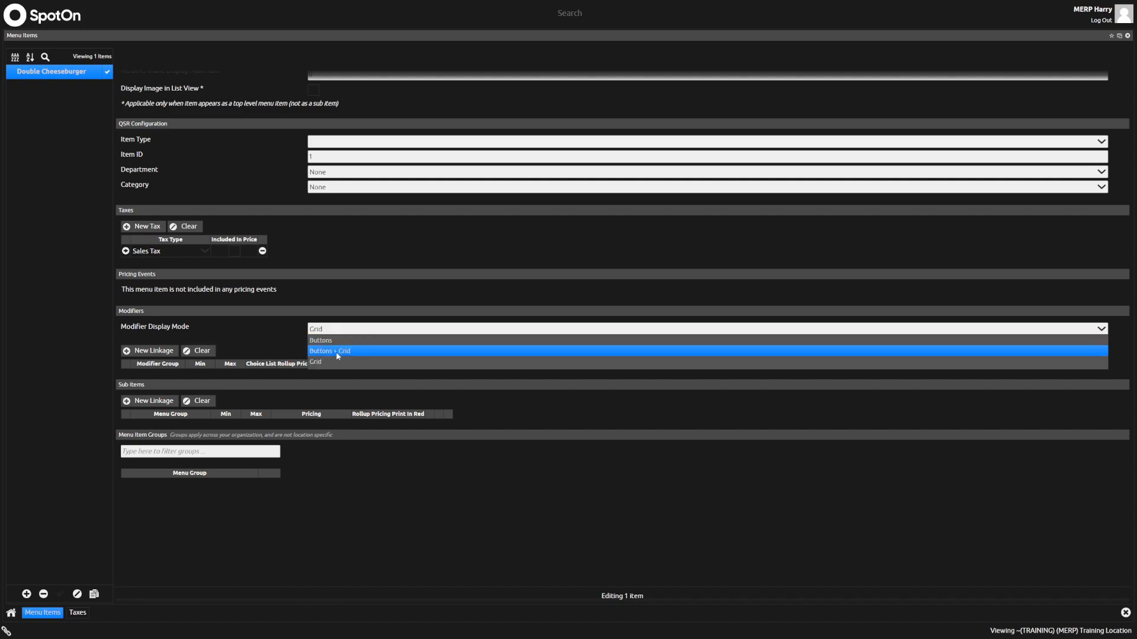
click(336, 352)
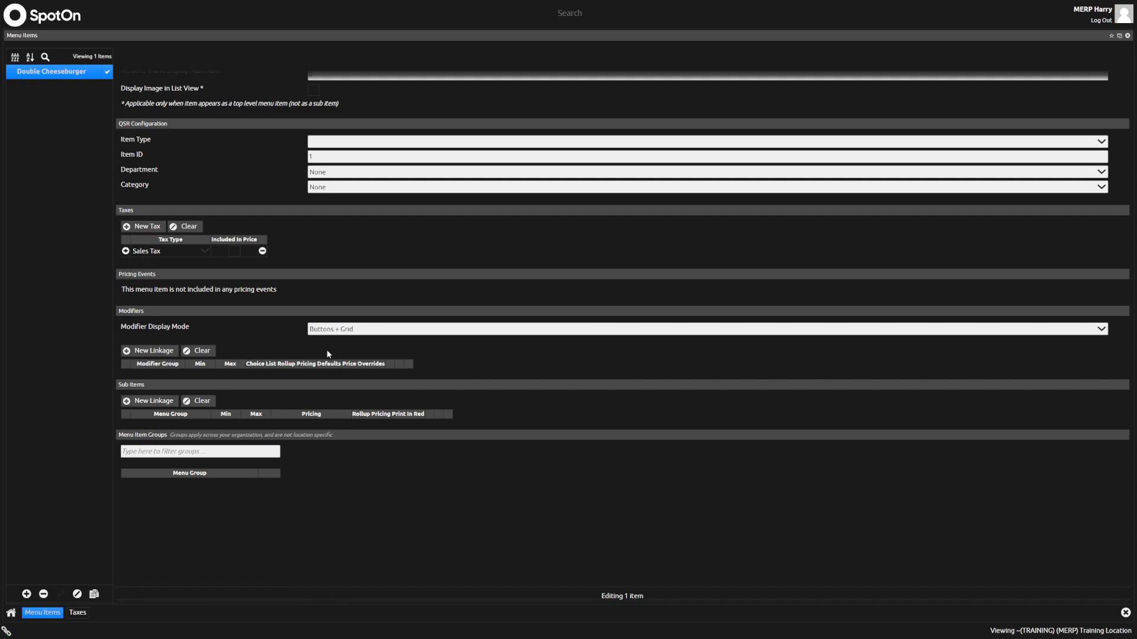
click(329, 331)
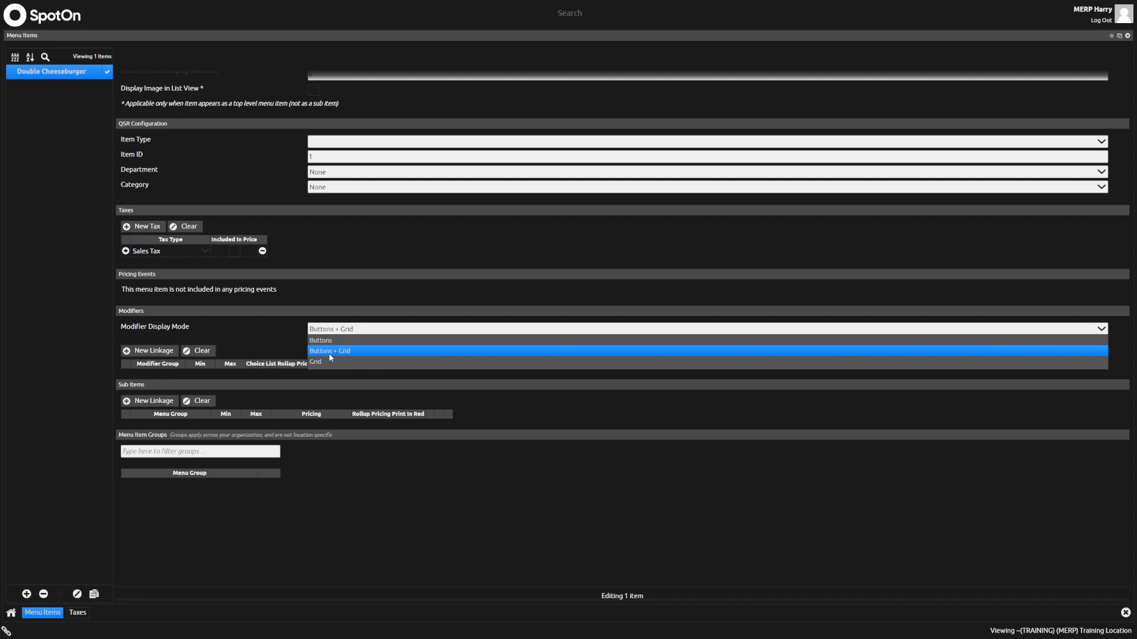
click(330, 355)
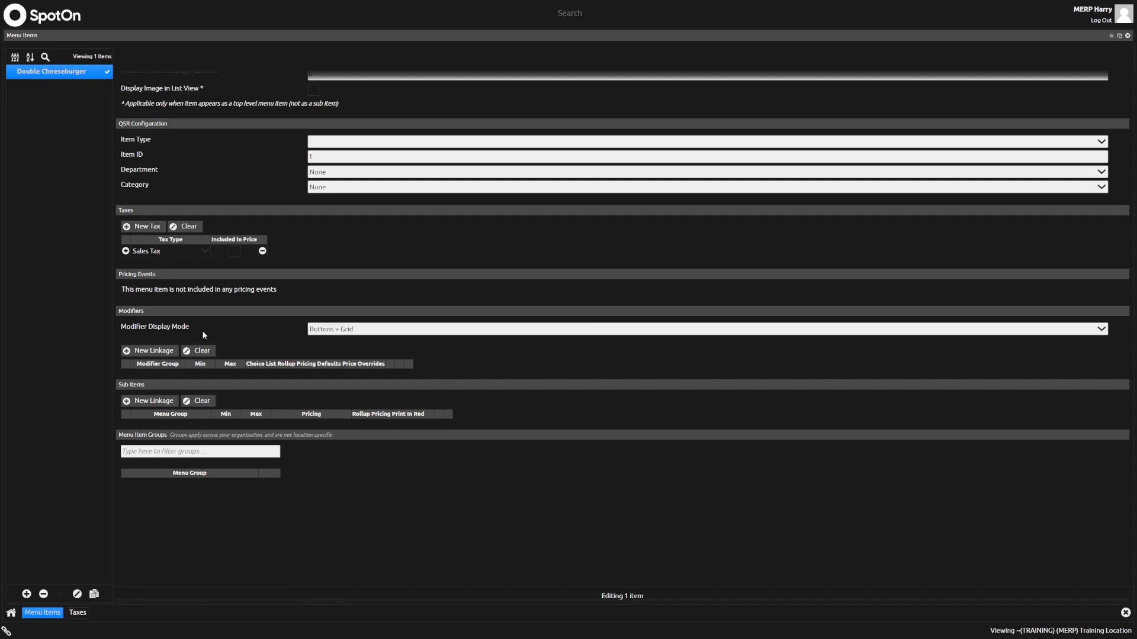
Add a modifier group linkage to the Double Cheeseburger and check which modifier groups are available, leaving the selection without choosing one
click(152, 351)
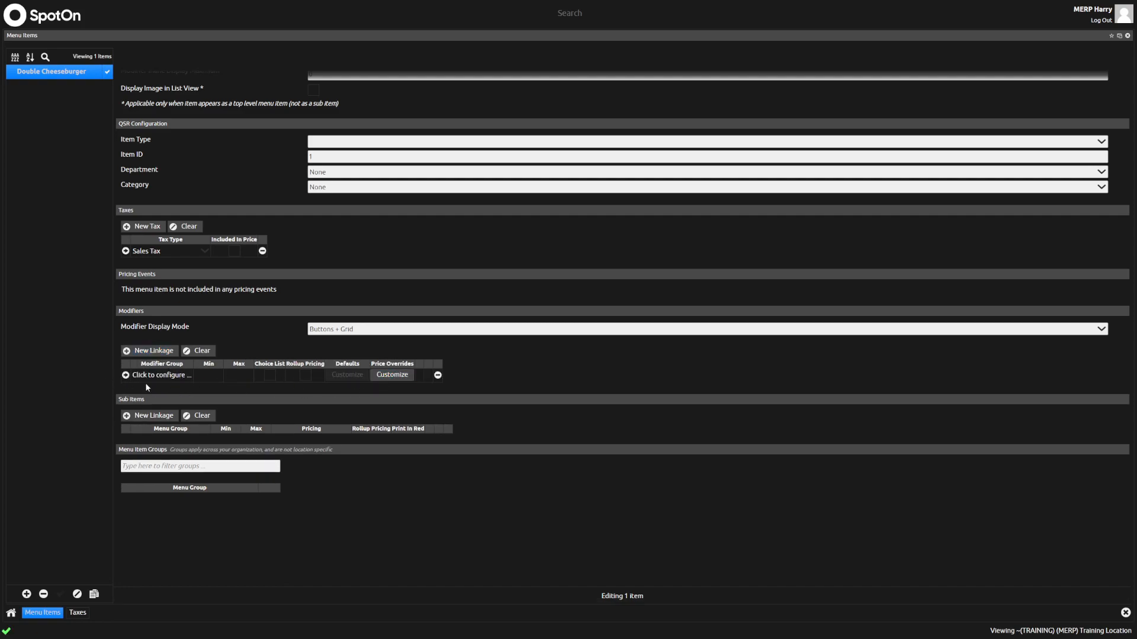
click(164, 377)
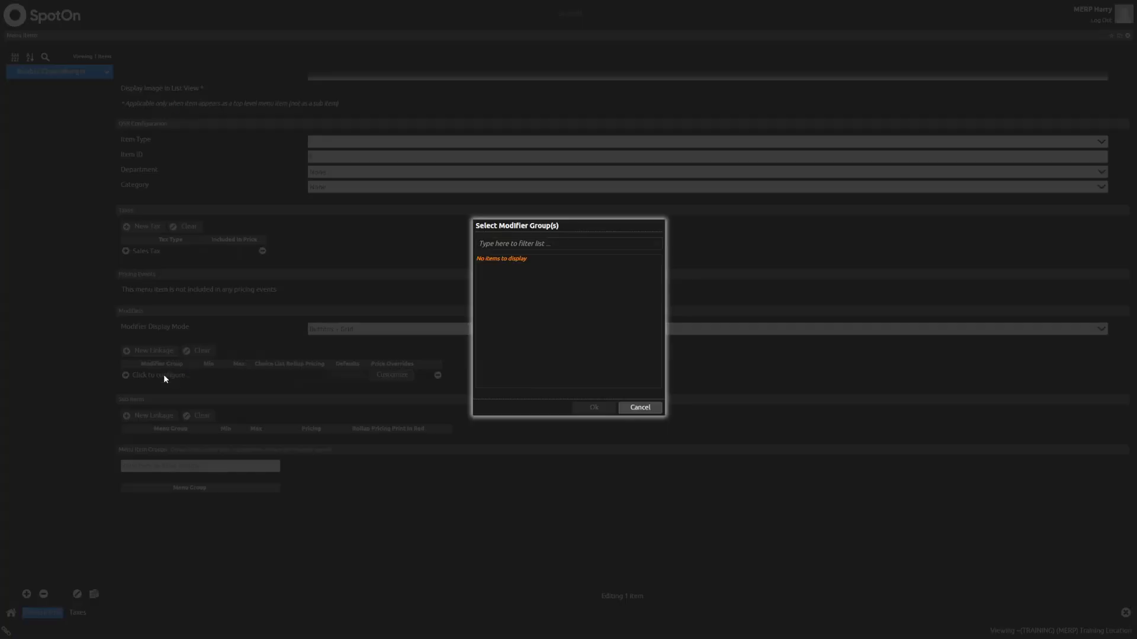
click(640, 408)
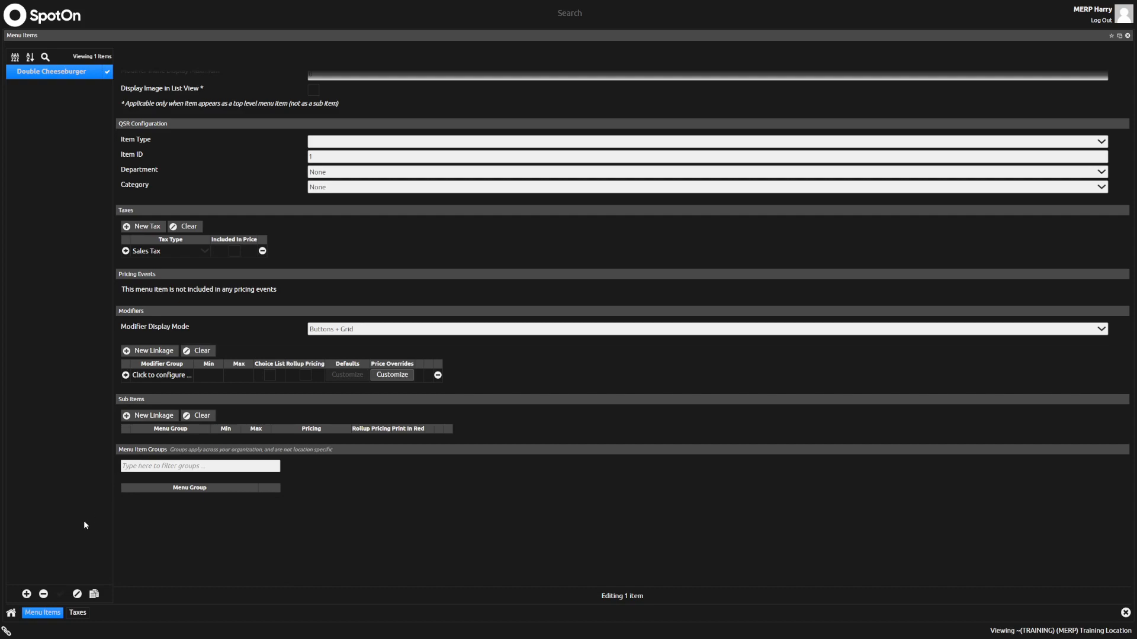
Create a new modifier group named Burger Mods
click(11, 614)
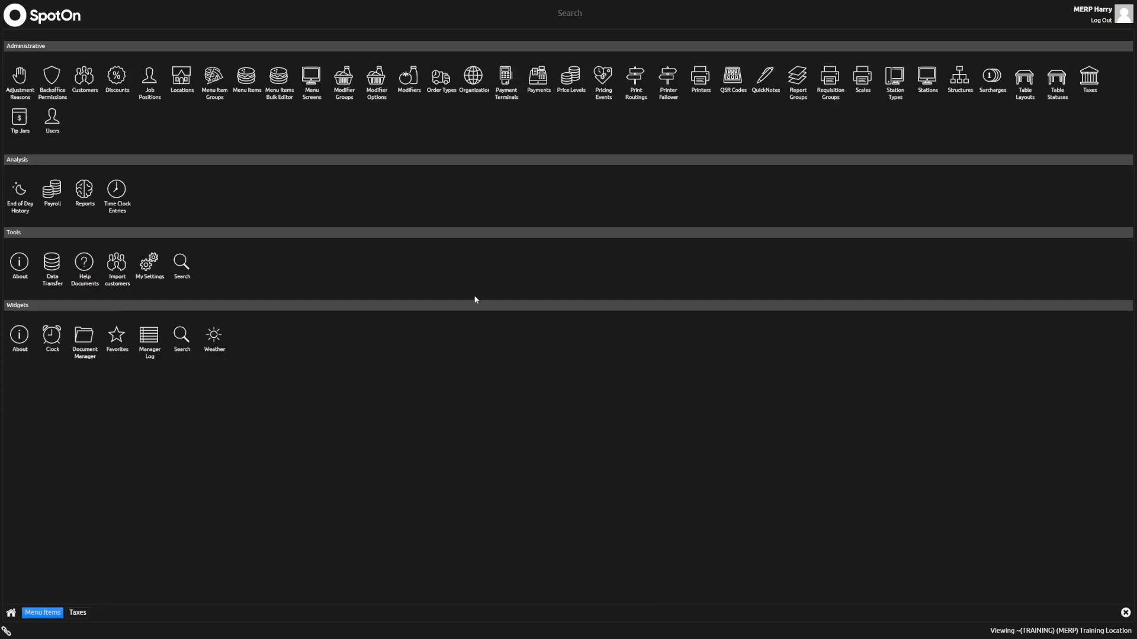
click(346, 78)
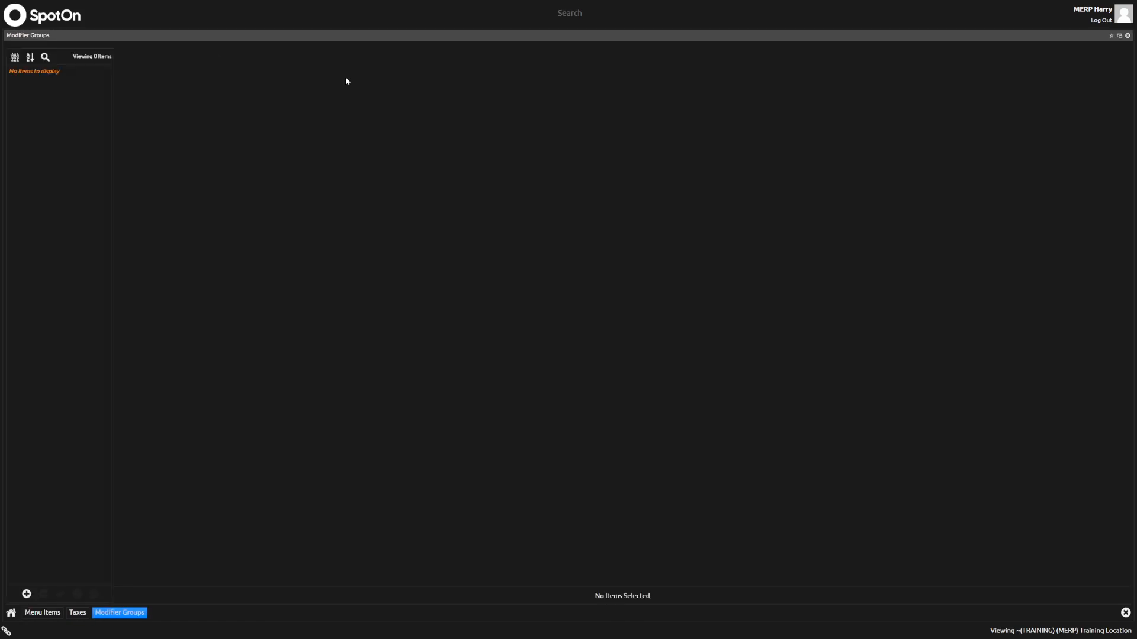
click(26, 594)
text(Burger Mods)
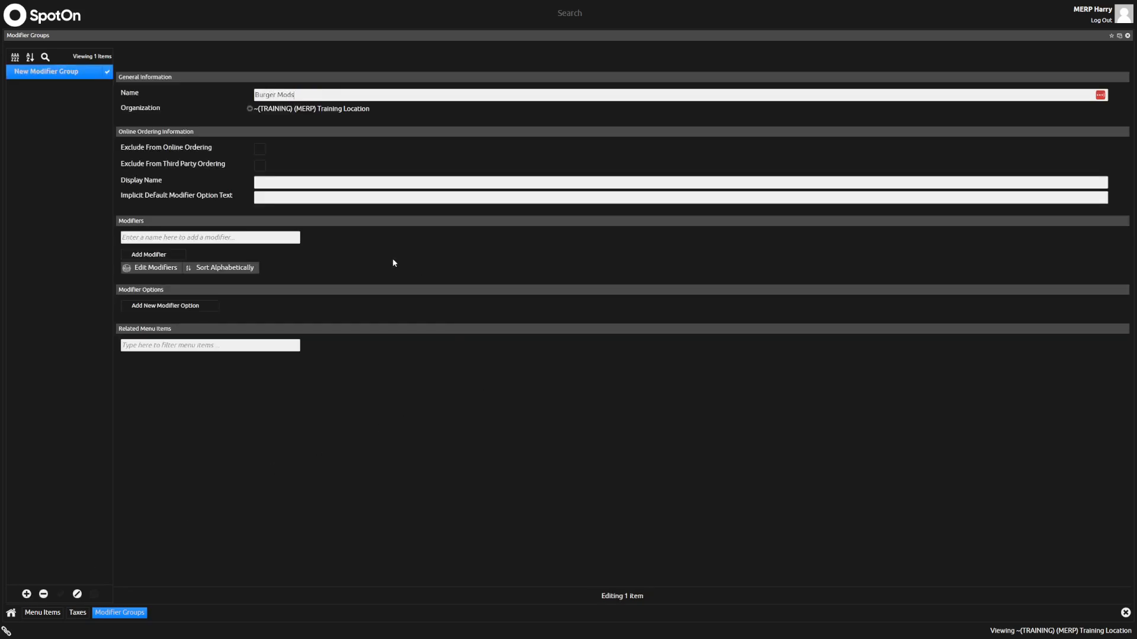
key(Return)
Add the modifiers Ketchup and Mustard to the Burger Mods group
click(239, 237)
text(Ketchui)
key(BackSpace)
key(Return)
text(Mus)
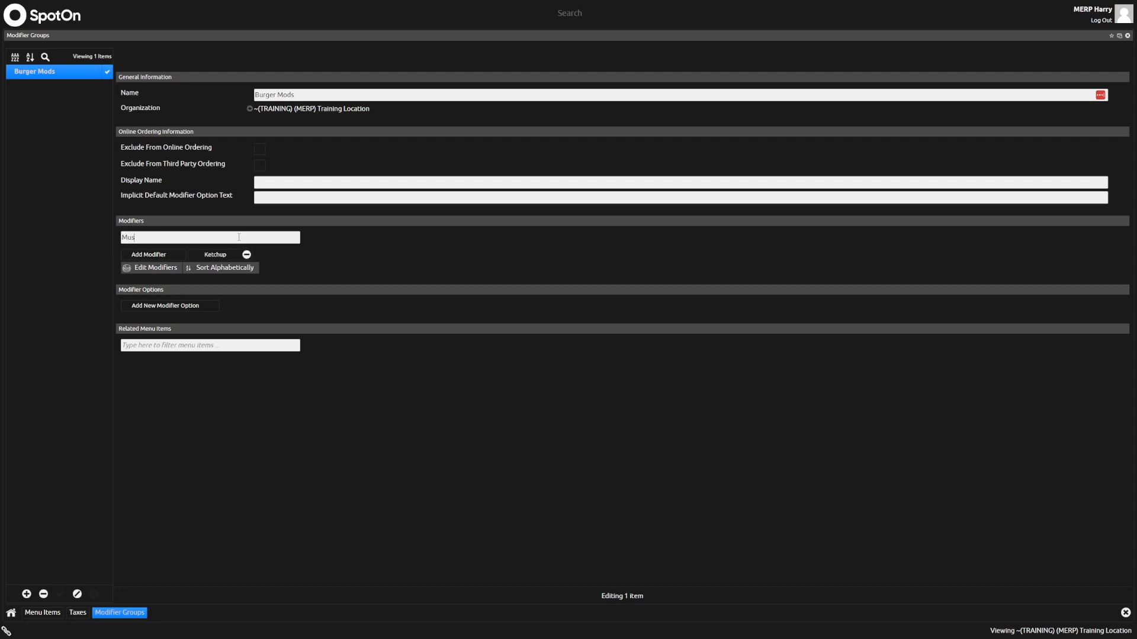
text(tard)
key(Return)
Add the modifiers Onion, Pickle, Lettuce and tomato to the Burger Mods group
text(Onion)
key(Return)
text(Pickle)
key(Return)
text(Lettuce)
key(Return)
text(tomato)
key(Return)
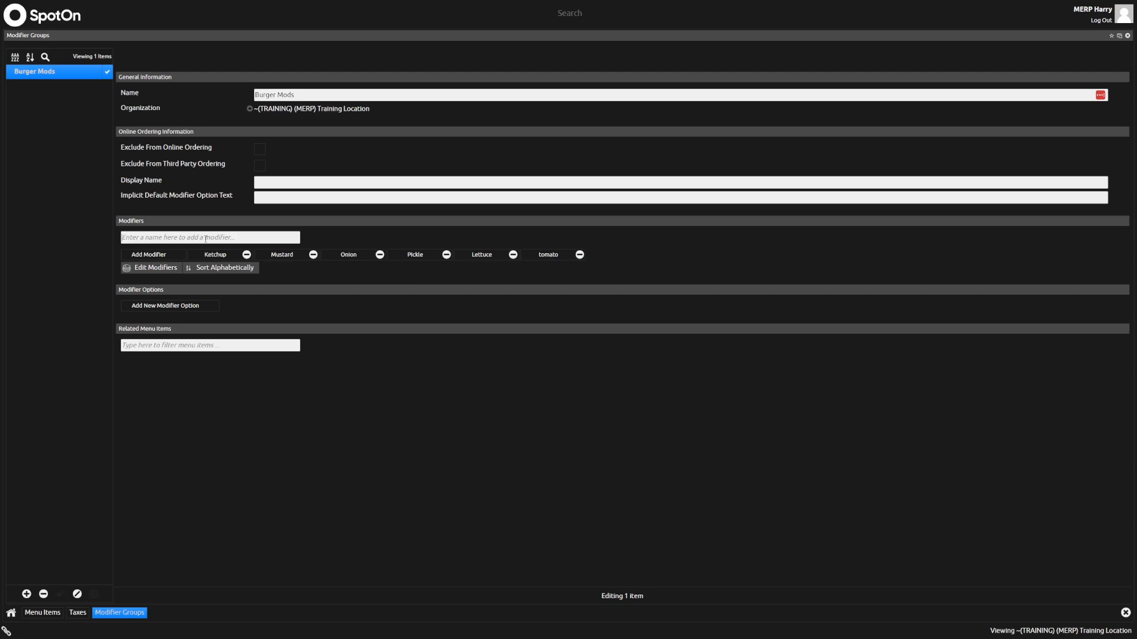
Try replacing the lowercase tomato modifier in Burger Mods with one spelled Tomato
click(580, 255)
click(586, 340)
text(Tomato)
key(Return)
Add the modifiers Fried Egg and American Cheese to the Burger Mods group
click(185, 235)
text(Fried Egg)
key(Return)
text(American Cheese)
key(Return)
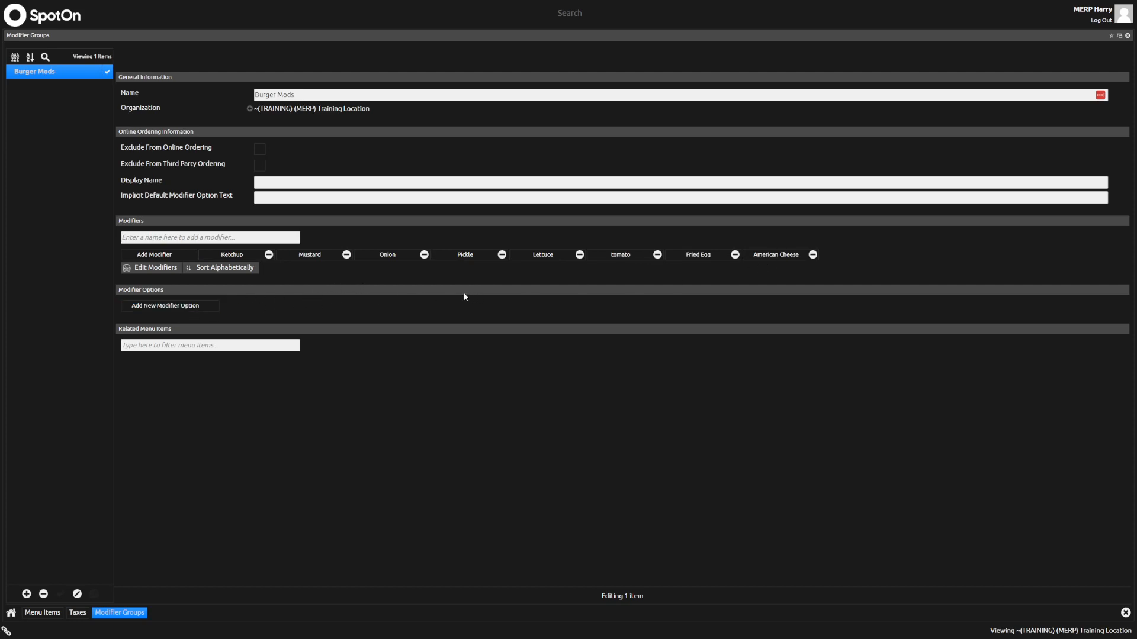
Check the pricing settings of the American Cheese modifier in Burger Mods and return to the group
click(161, 273)
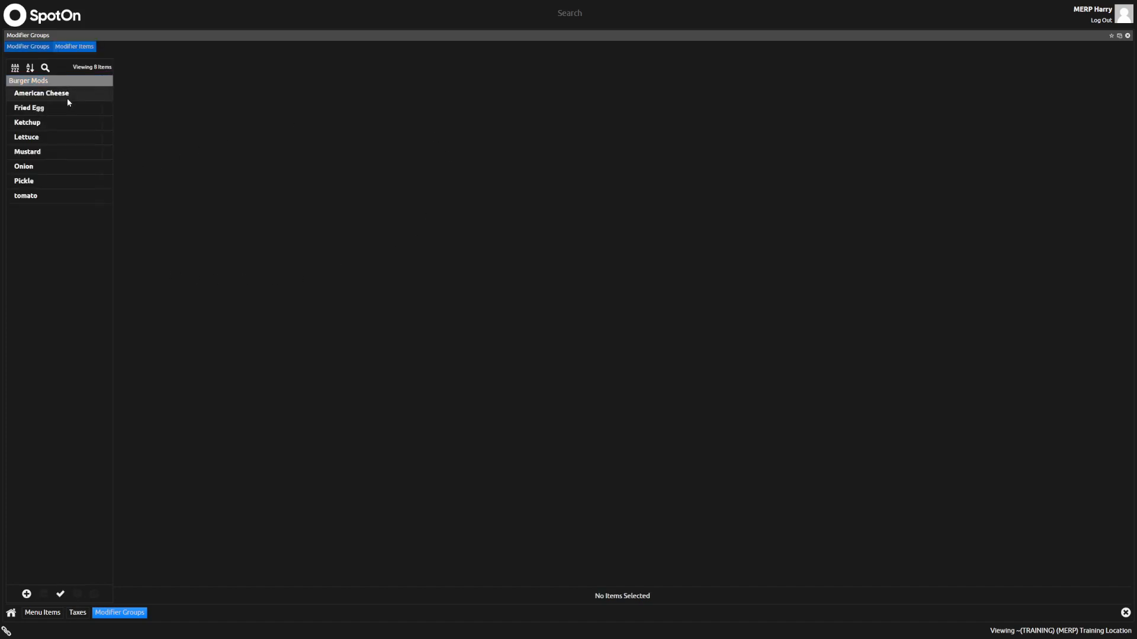
click(67, 98)
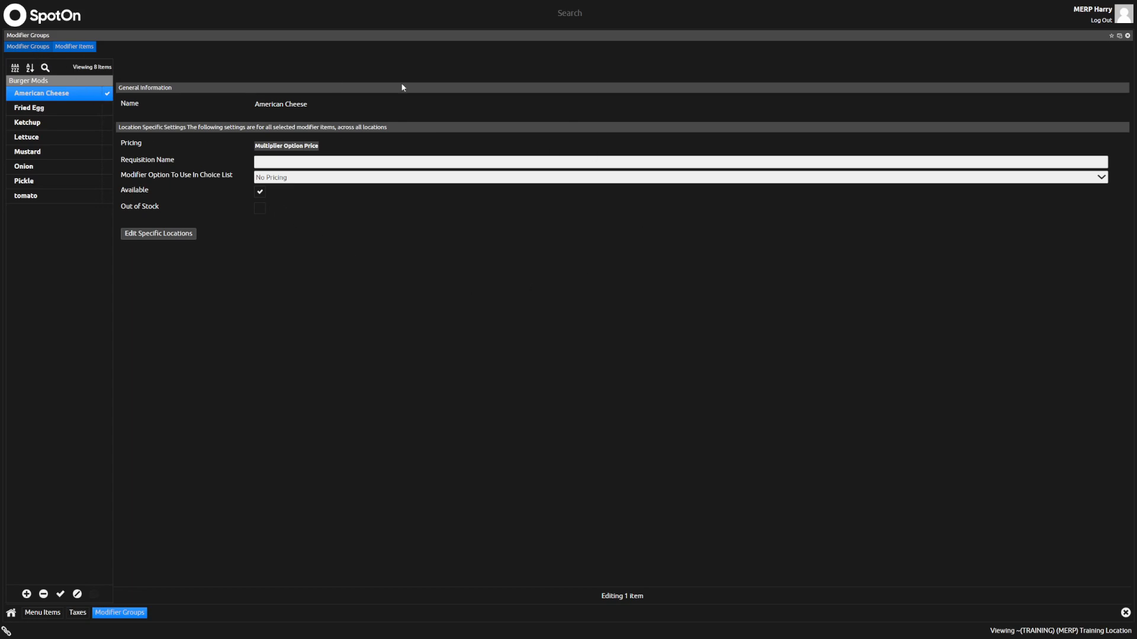
click(37, 47)
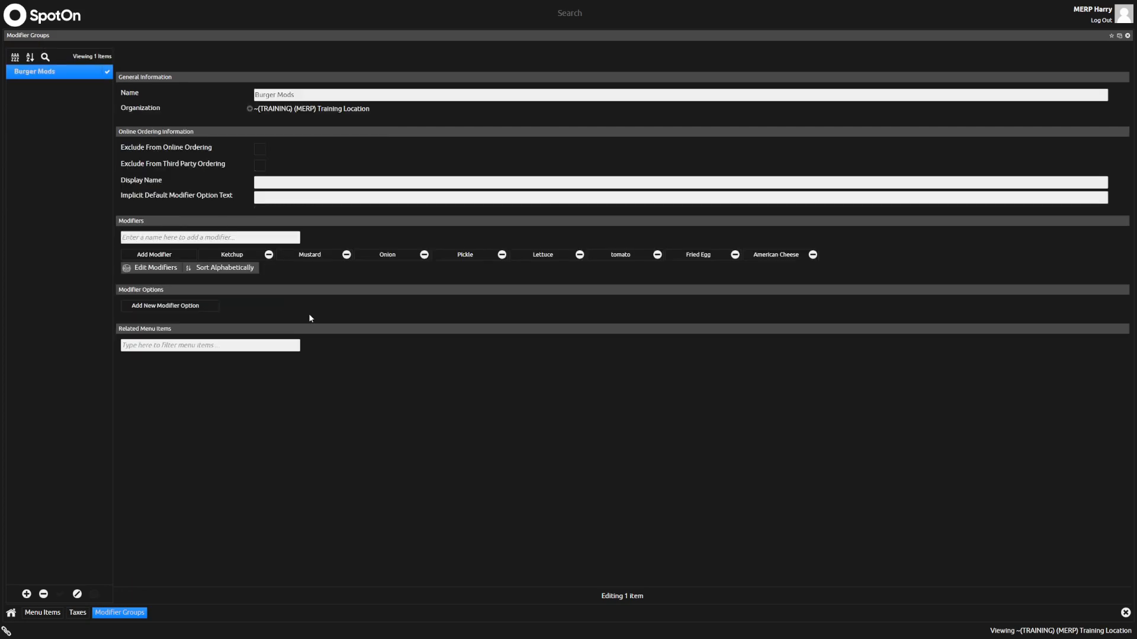
Add the modifier options Add and No to the Burger Mods group
click(177, 307)
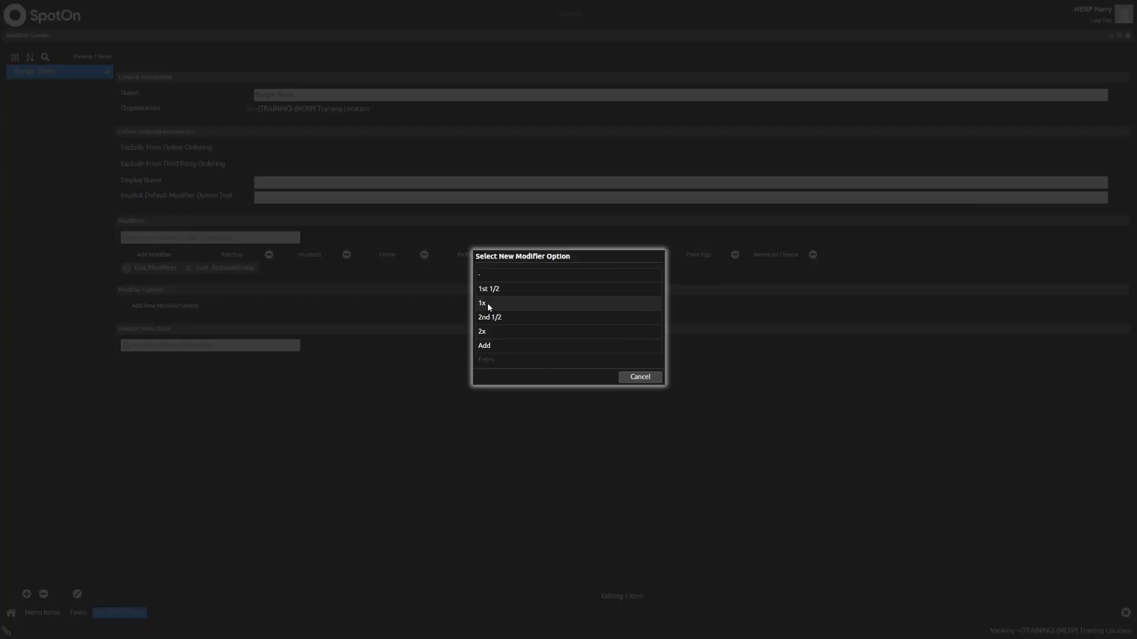
click(498, 347)
click(597, 379)
click(189, 307)
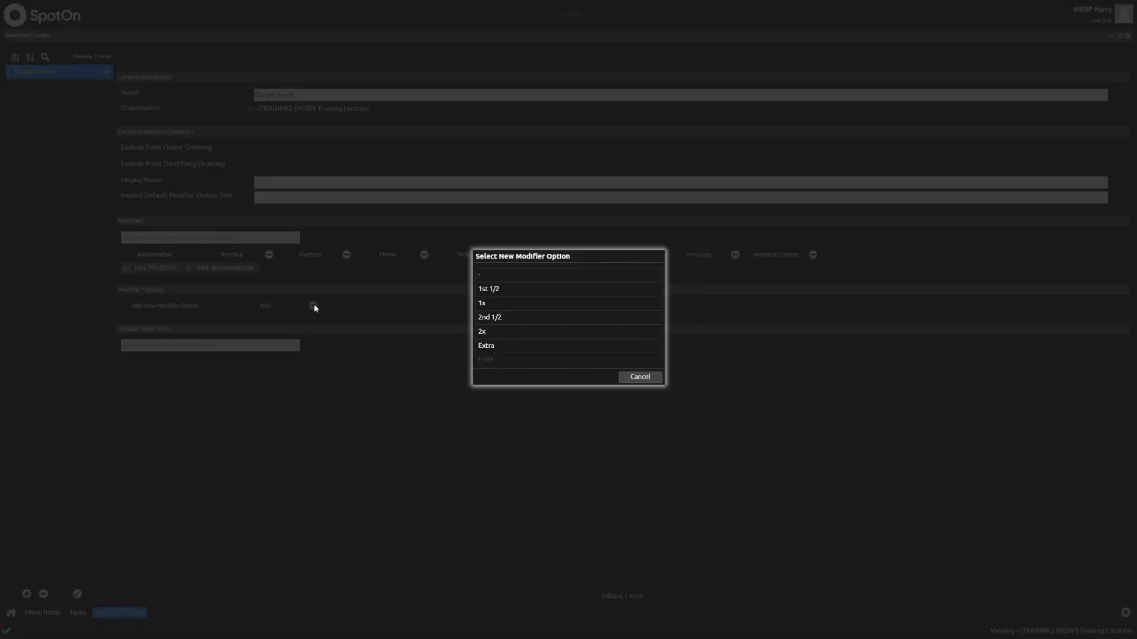
scroll(520, 332, down, 3)
click(525, 311)
click(605, 380)
Add the modifier options Light and Extra to the Burger Mods group
click(168, 306)
scroll(515, 321, down, 3)
click(521, 295)
click(586, 378)
click(168, 305)
scroll(517, 323, down, 3)
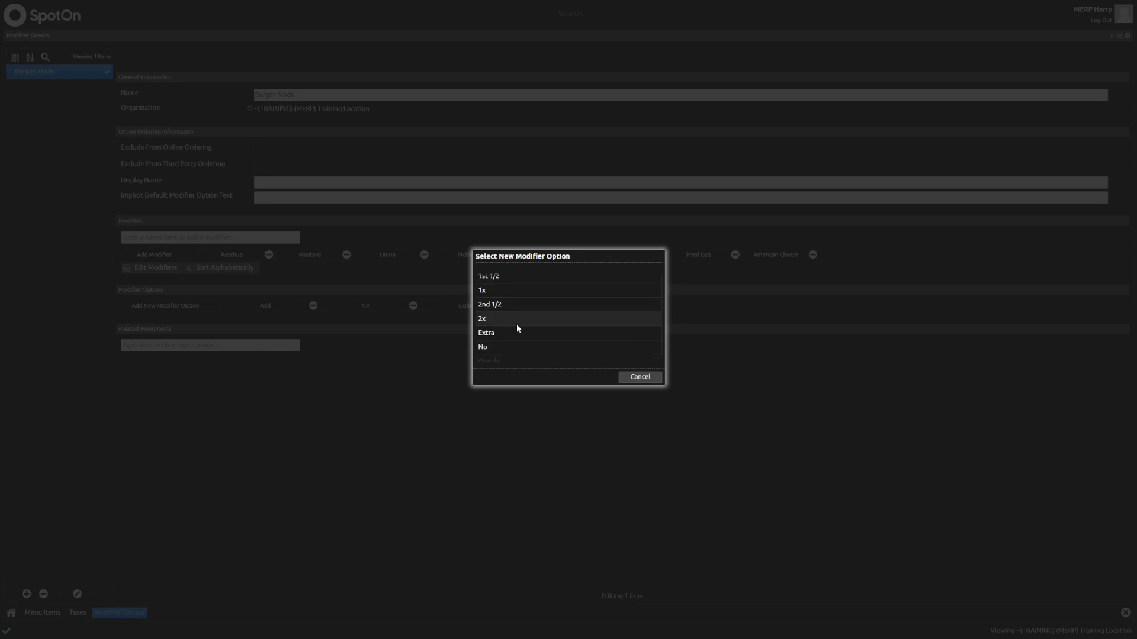
click(510, 296)
click(605, 380)
Add the modifier options Sub and Onside to the Burger Mods group
click(169, 305)
scroll(519, 311, down, 3)
click(528, 337)
click(594, 377)
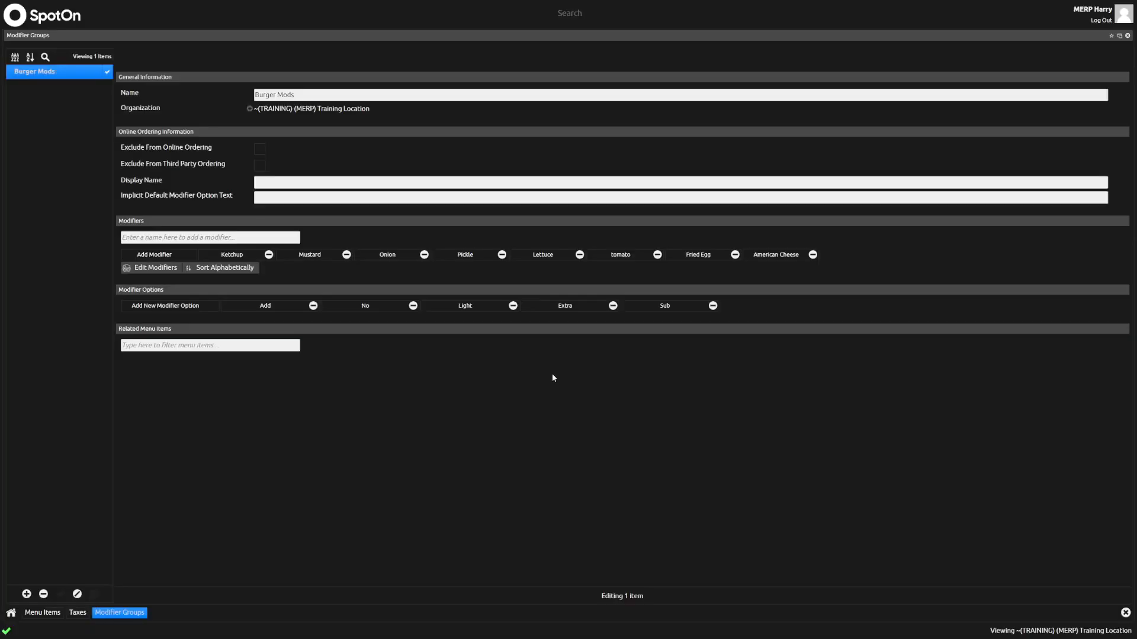
click(168, 306)
scroll(542, 340, down, 2)
click(543, 340)
click(594, 377)
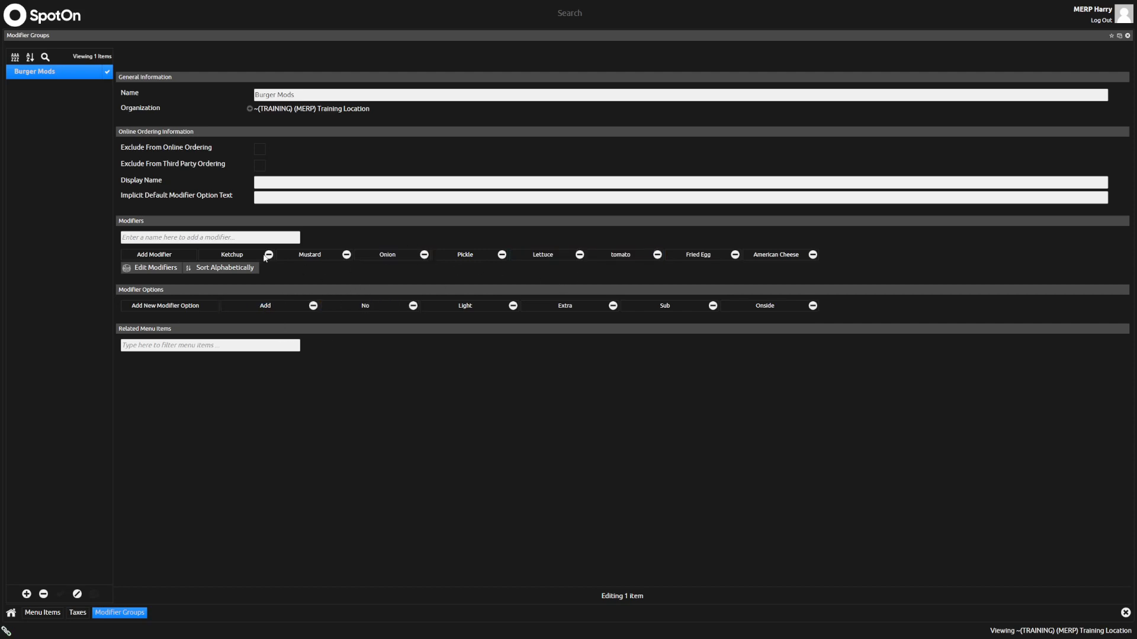
Enter option pricing for the American Cheese modifier, resetting the Add multiplier to 0.00 and using the values .5 and 1.00
click(153, 267)
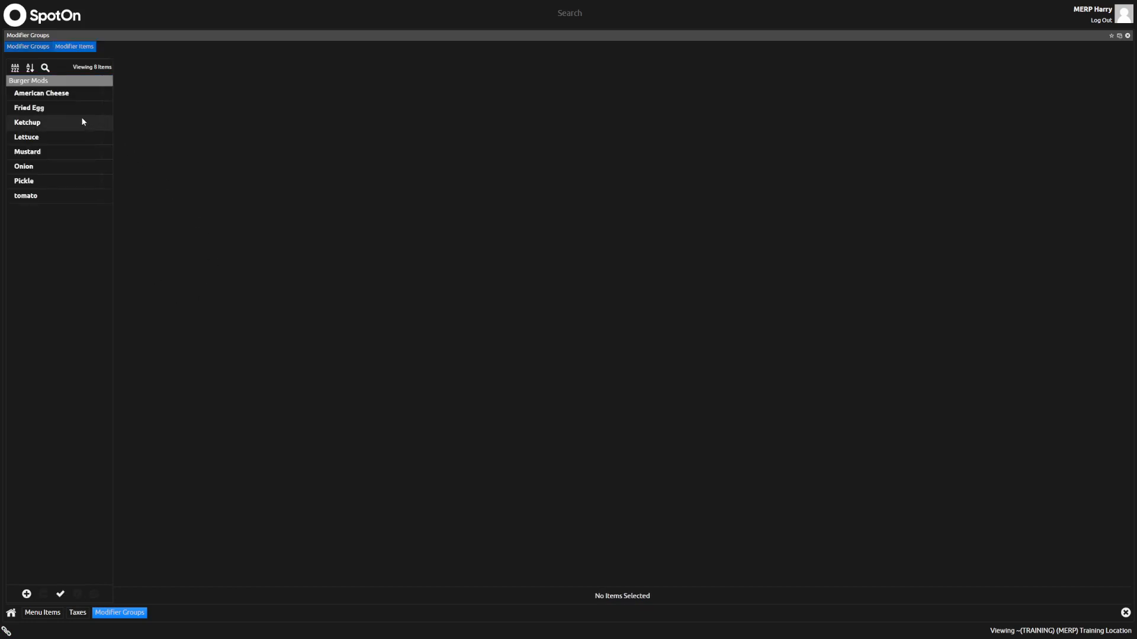
click(91, 95)
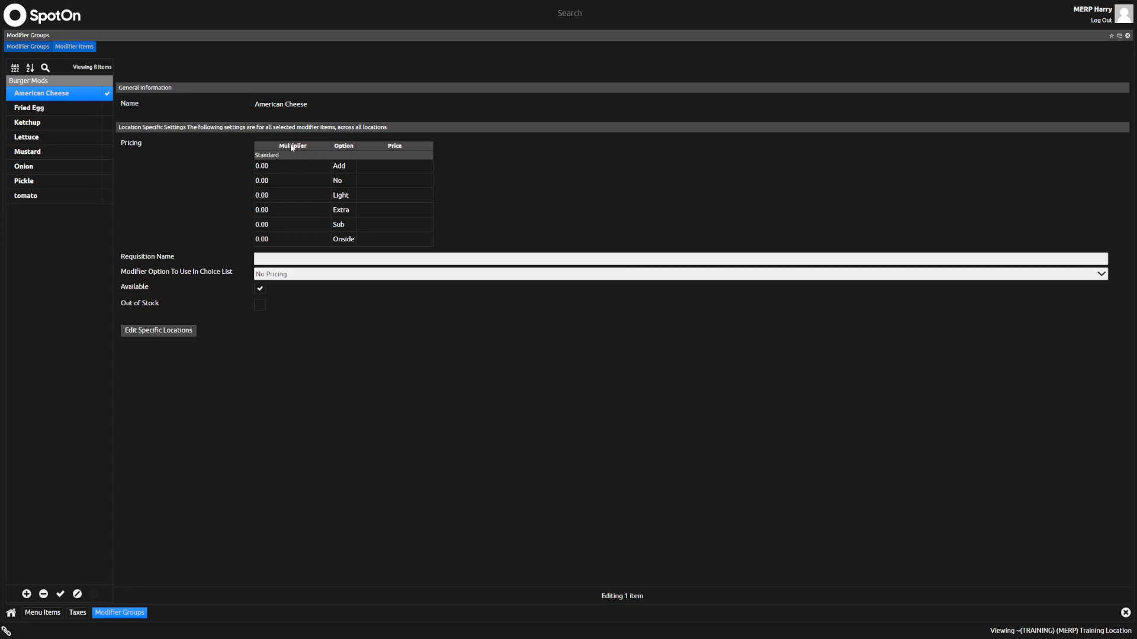
click(287, 166)
text(1.00)
click(284, 166)
text(0.00)
text(.5)
click(450, 232)
text(1.00)
Enter the option pricing values 1.00 and 2.00 for the Fried Egg modifier and return to the Burger Mods group
click(59, 106)
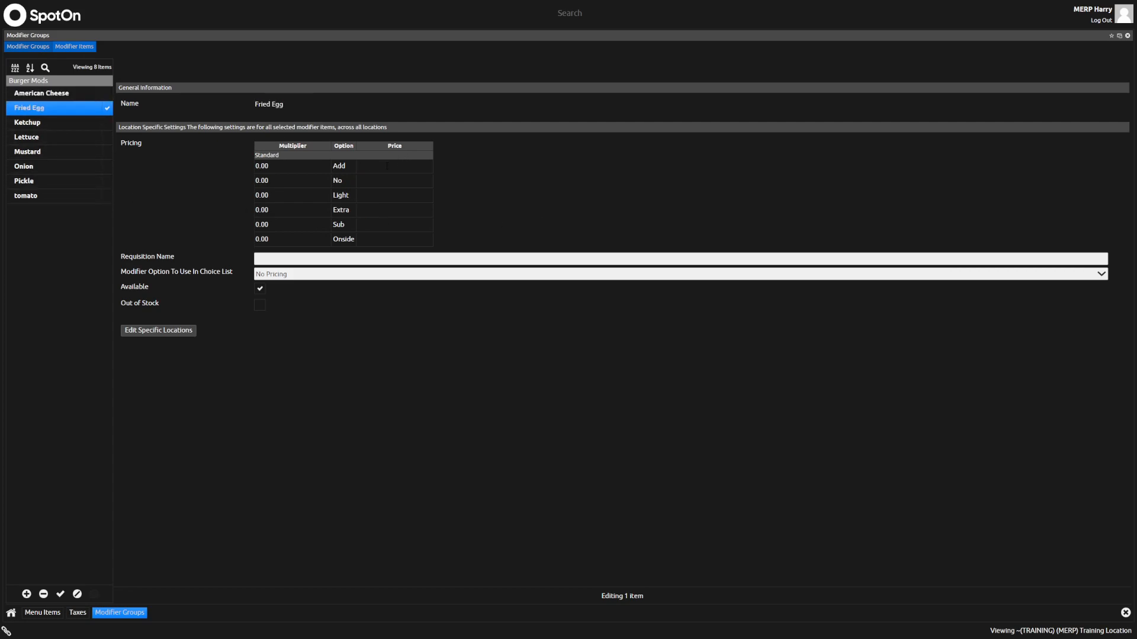
text(1.00)
text(2.00)
click(30, 48)
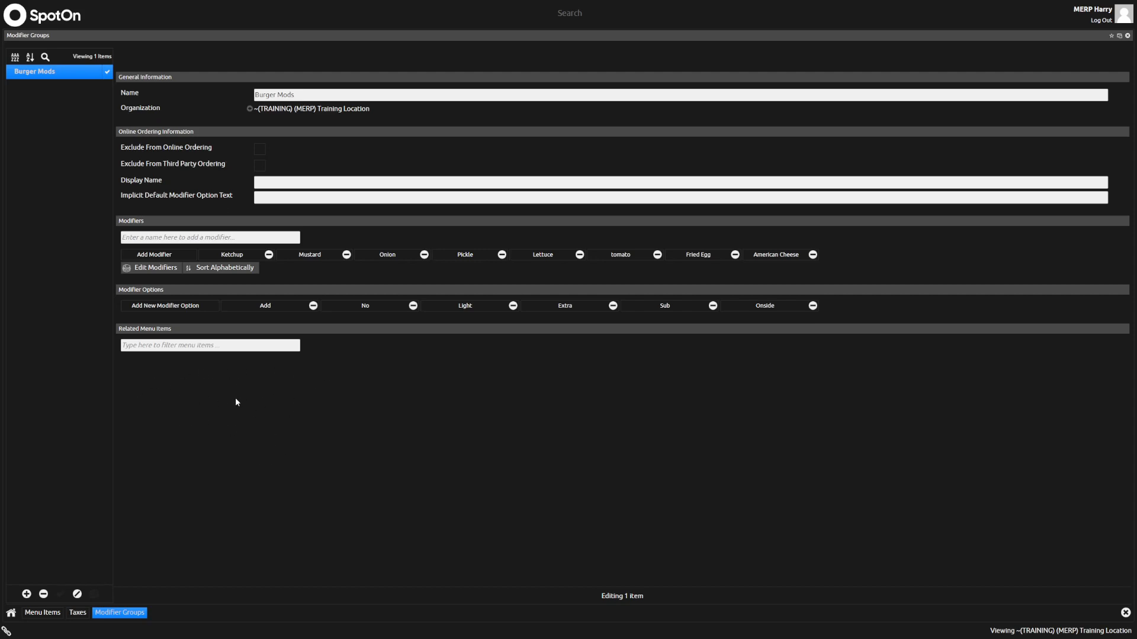
Link the Burger Mods modifier group to the Double Cheeseburger menu item, toggling Rollup Pricing on and back off
click(53, 614)
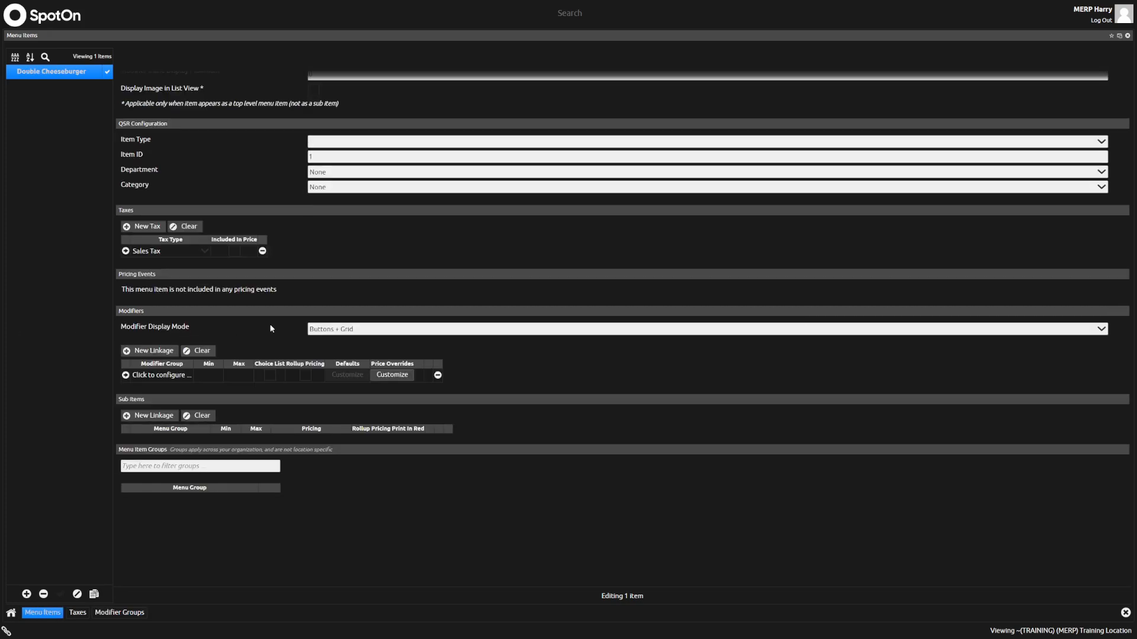
click(173, 377)
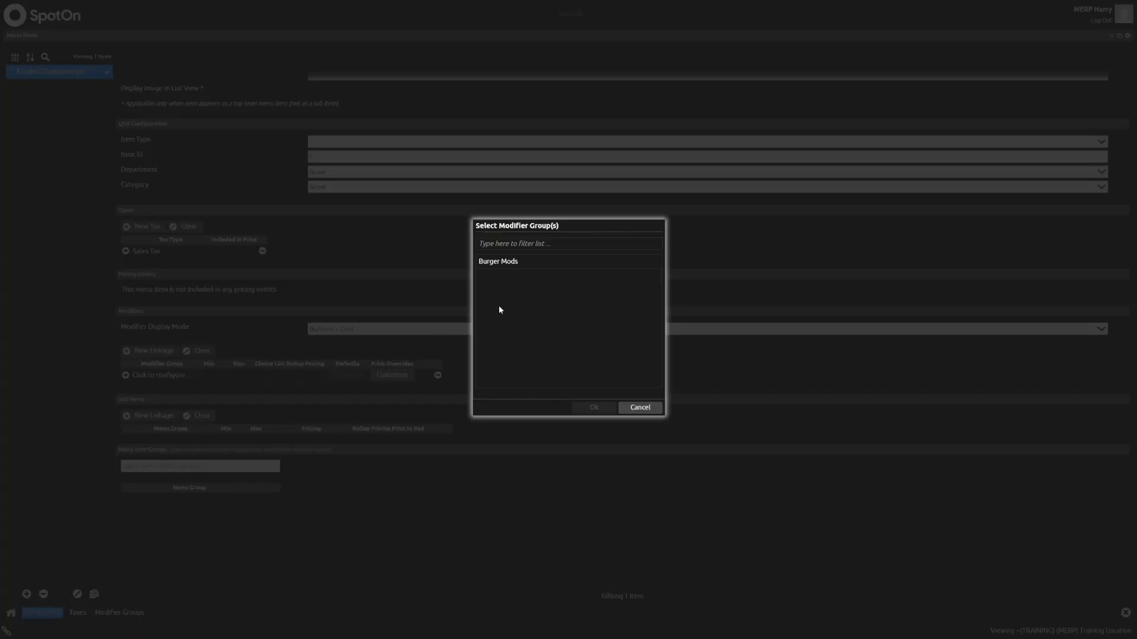
click(520, 262)
click(590, 408)
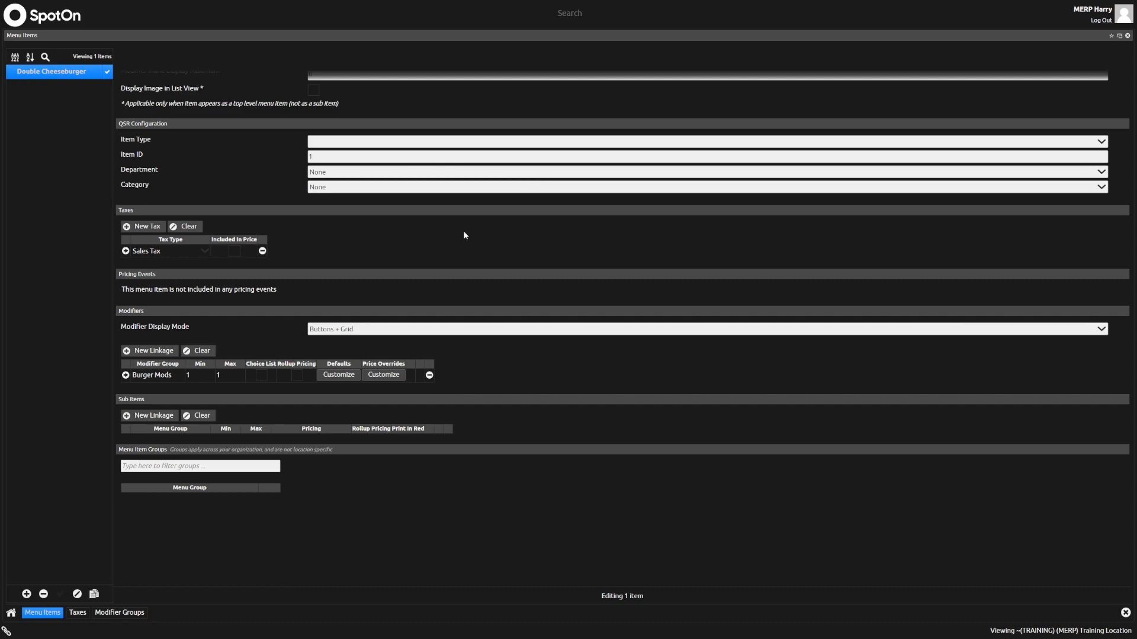
click(297, 375)
click(297, 375)
Close the open Modifier Groups and Taxes pages, leaving only Menu Items open
click(121, 613)
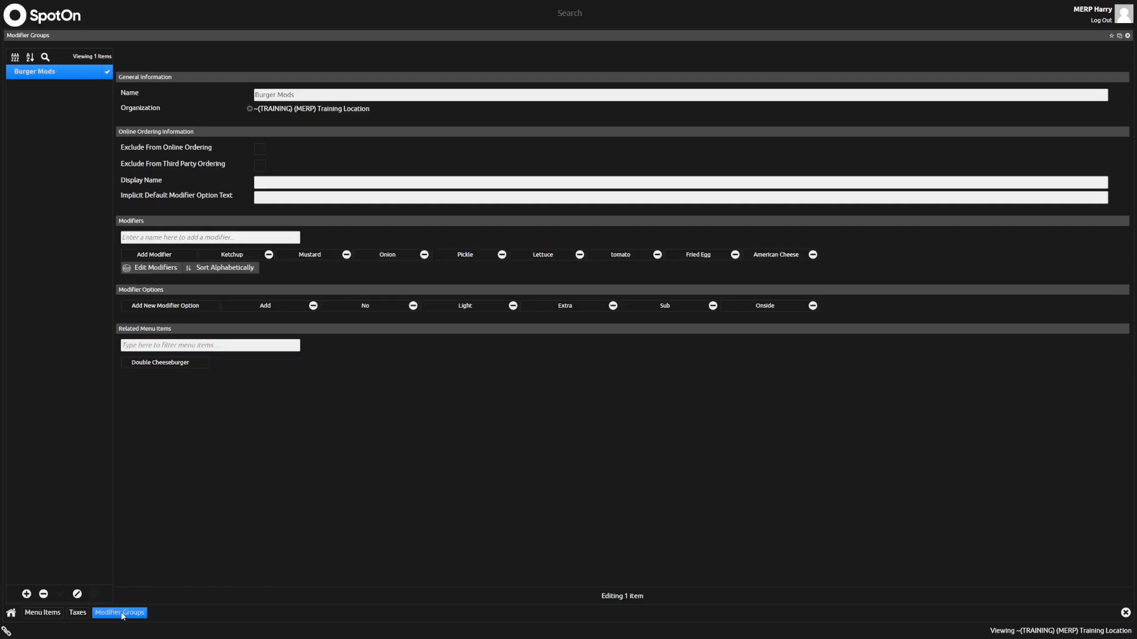
click(1128, 35)
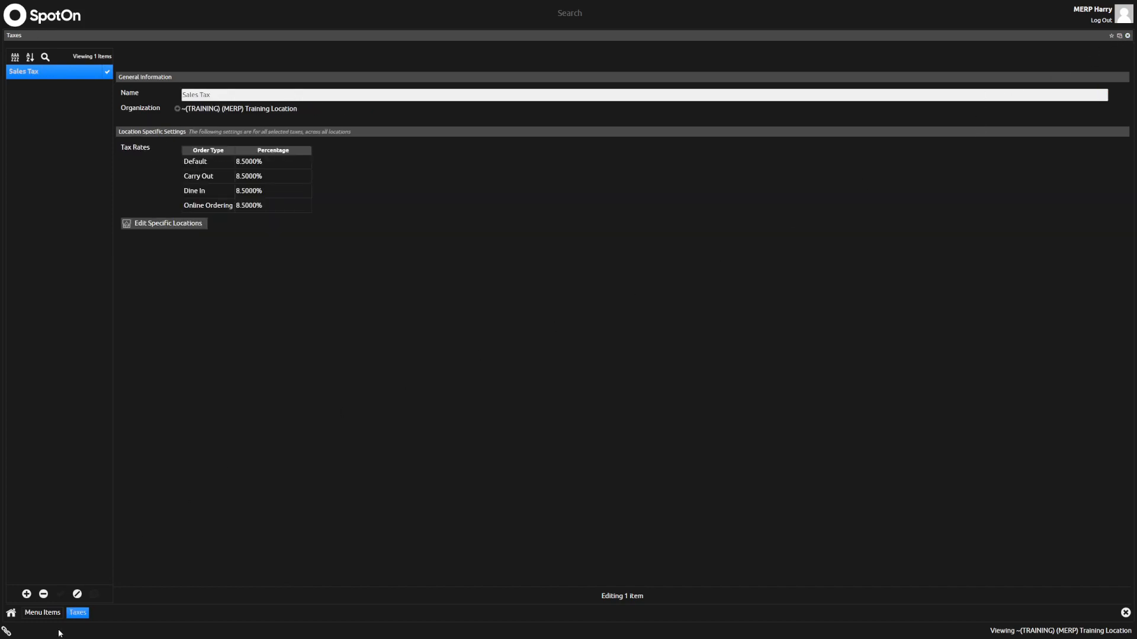
click(1128, 35)
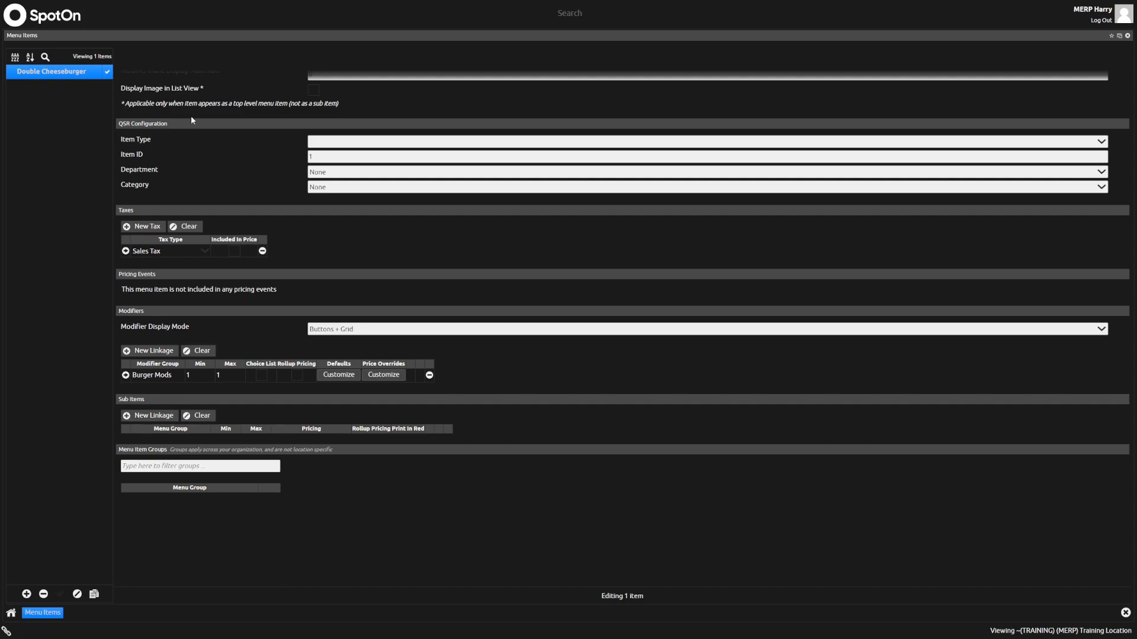
Open the Burger Mods group from its linkage on the Double Cheeseburger and return to the menu item
scroll(191, 121, down, 1)
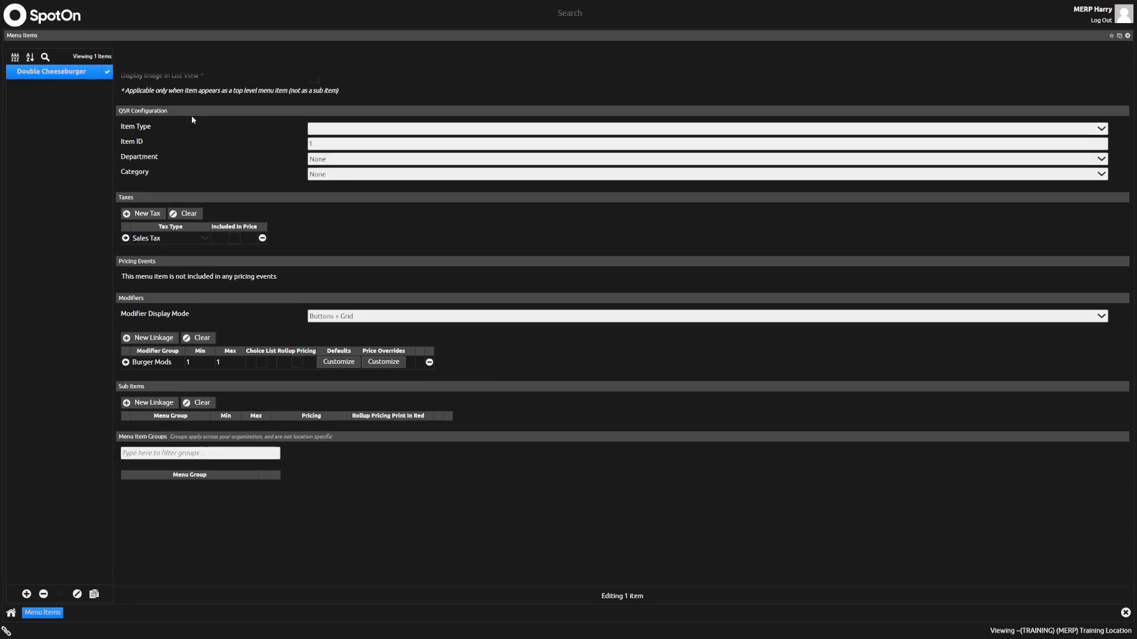
click(126, 363)
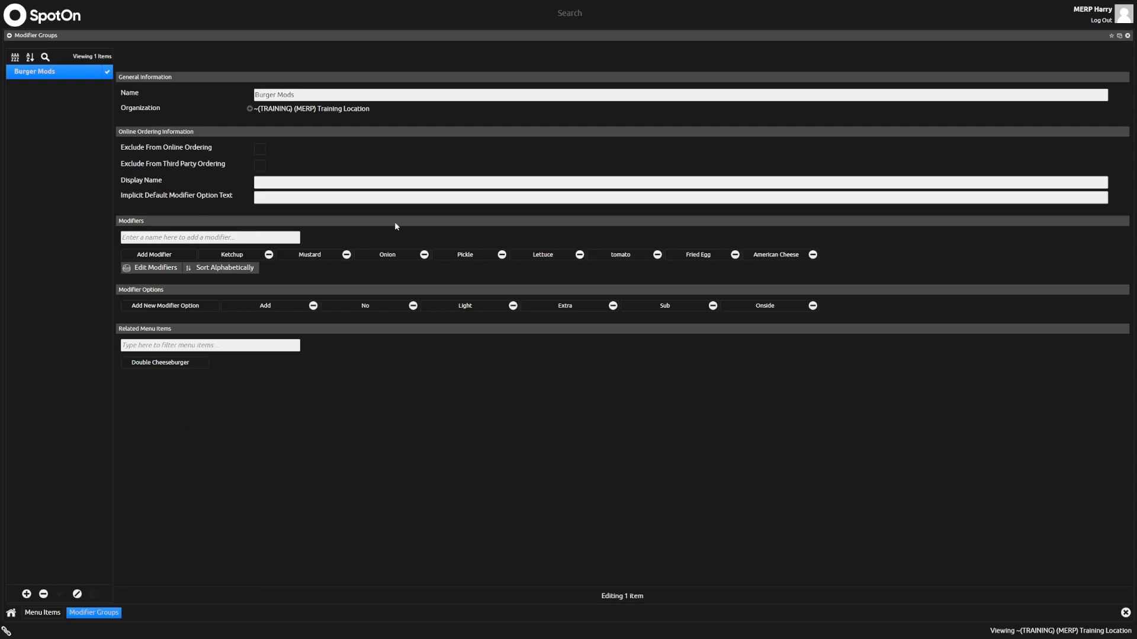
click(11, 612)
click(49, 613)
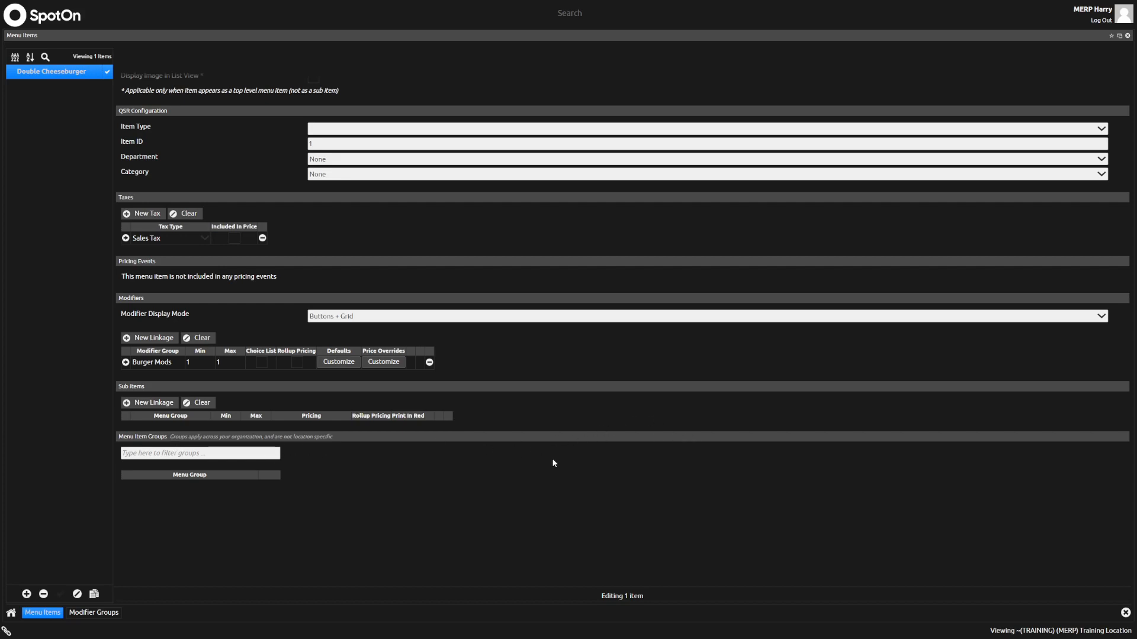
Create a menu item group named Burgers and give it a dark blue color
click(11, 613)
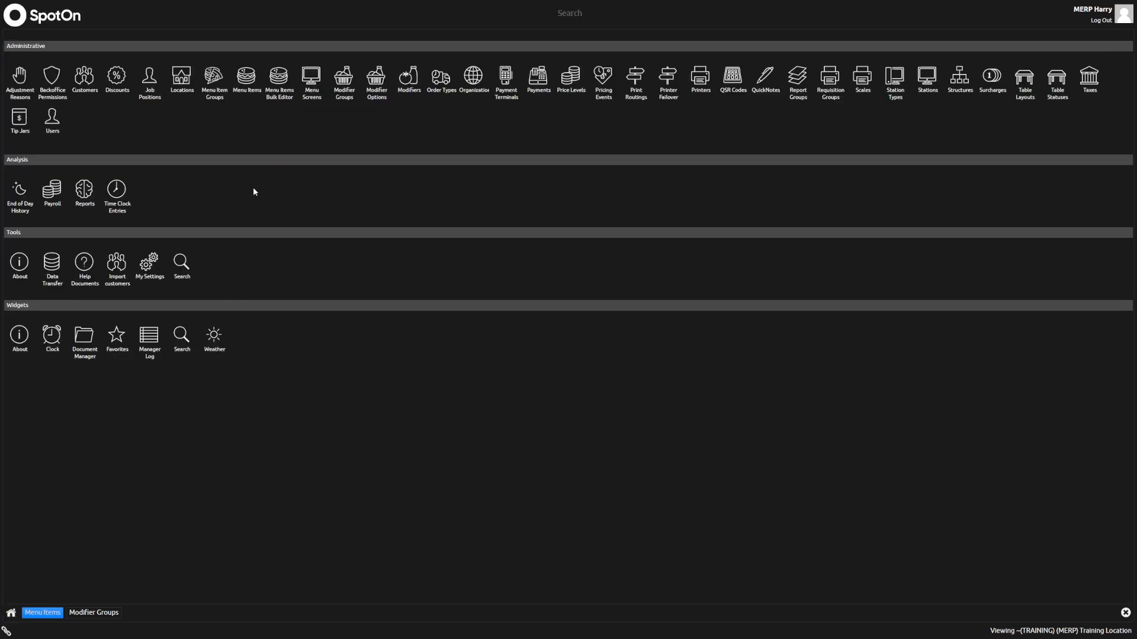
click(210, 80)
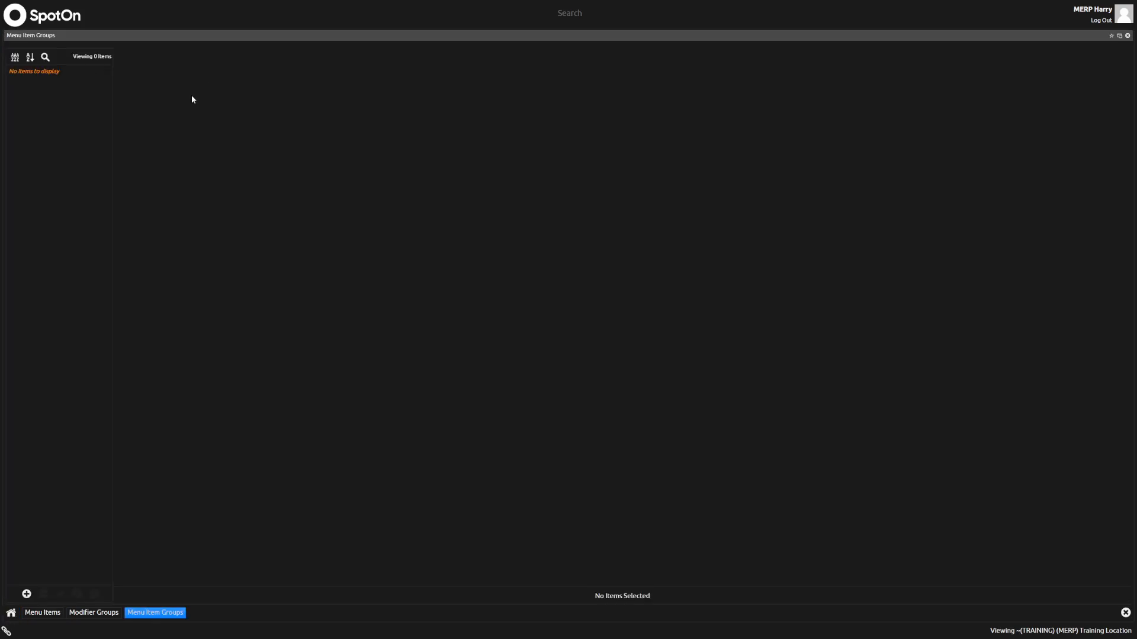
click(26, 594)
text(Burgers)
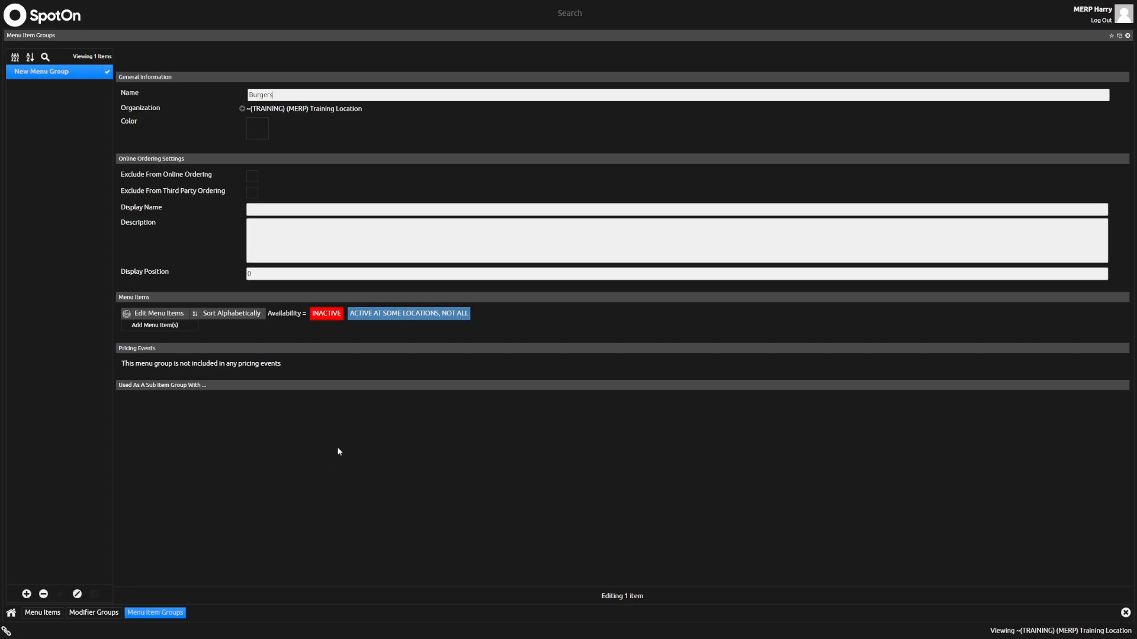
key(Return)
click(258, 132)
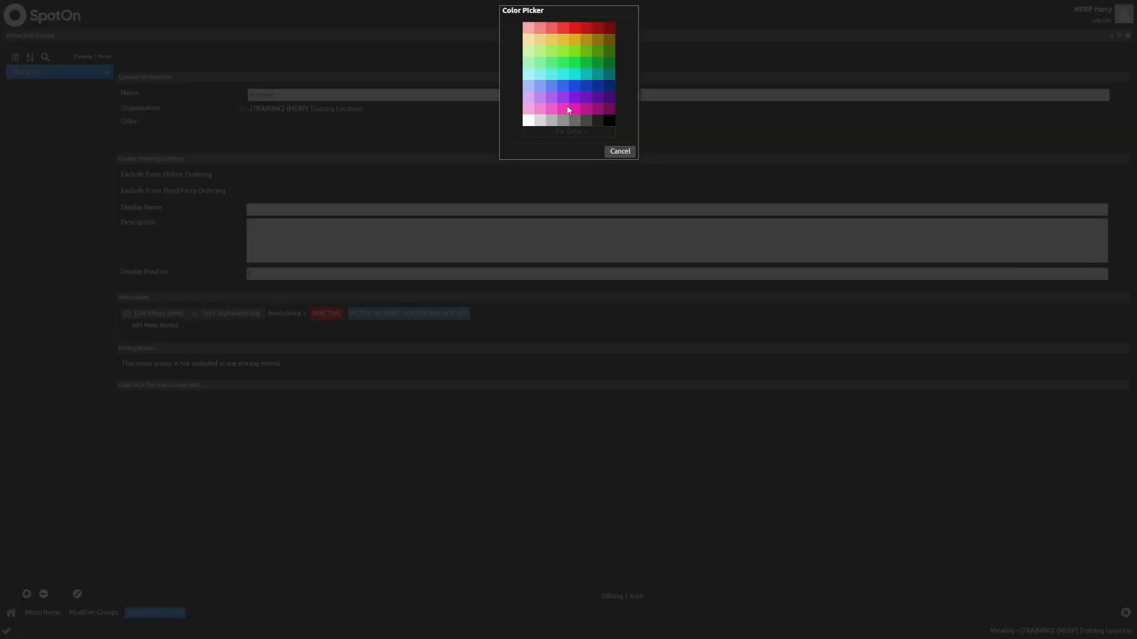
click(590, 87)
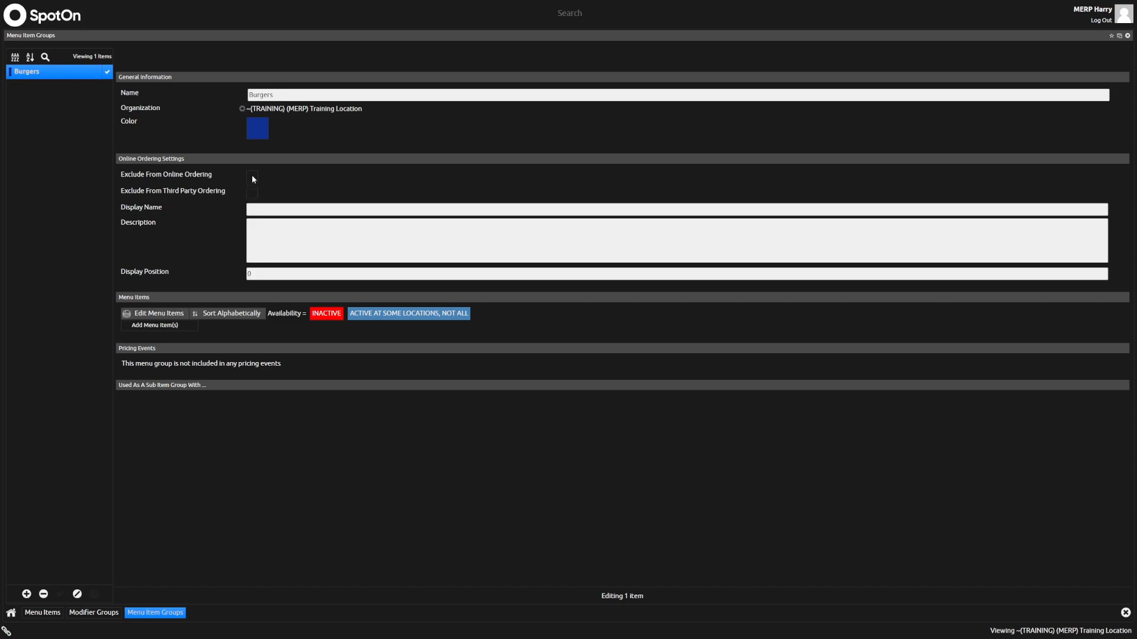
Find the menu items whose Group equals Burgers, then close all open pages
click(42, 613)
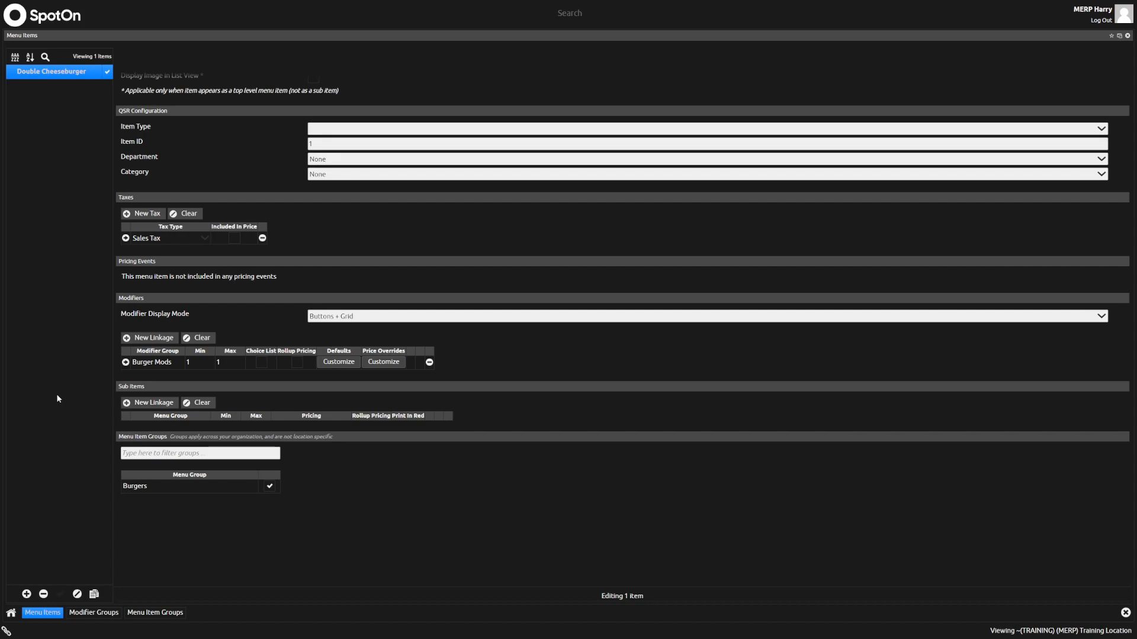
click(45, 58)
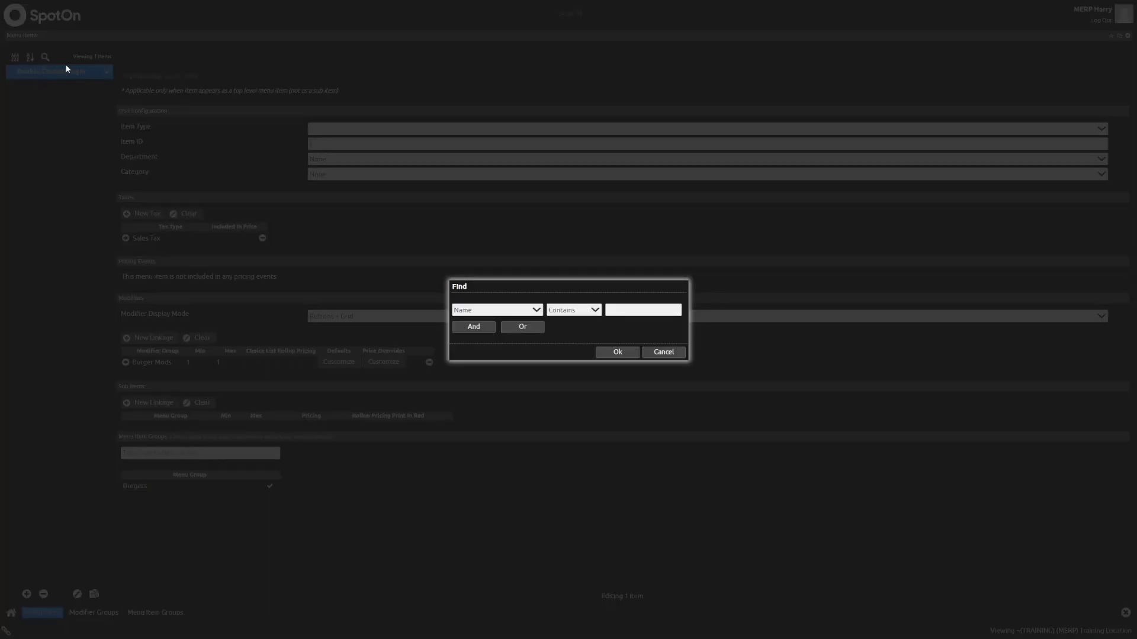
click(542, 313)
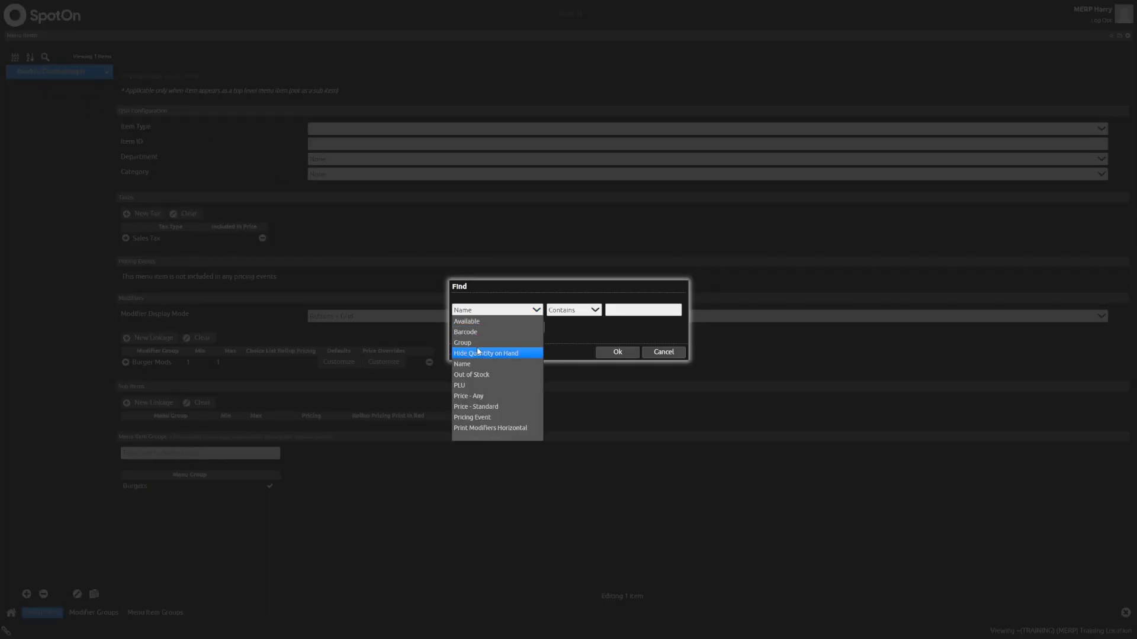
click(483, 339)
click(595, 311)
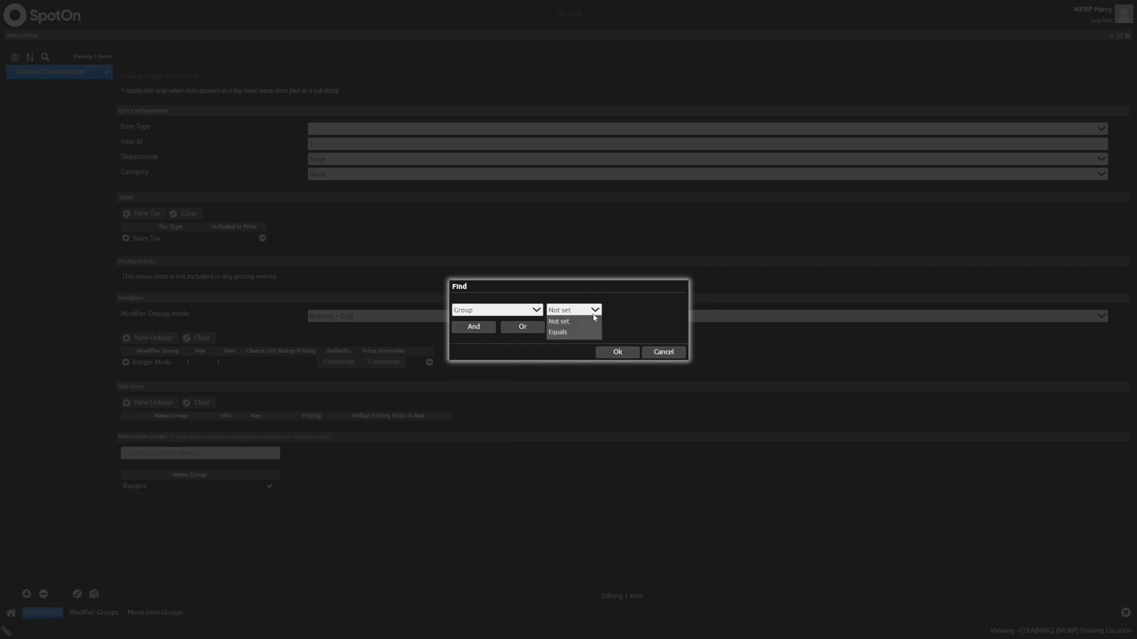
click(576, 333)
click(651, 310)
click(648, 323)
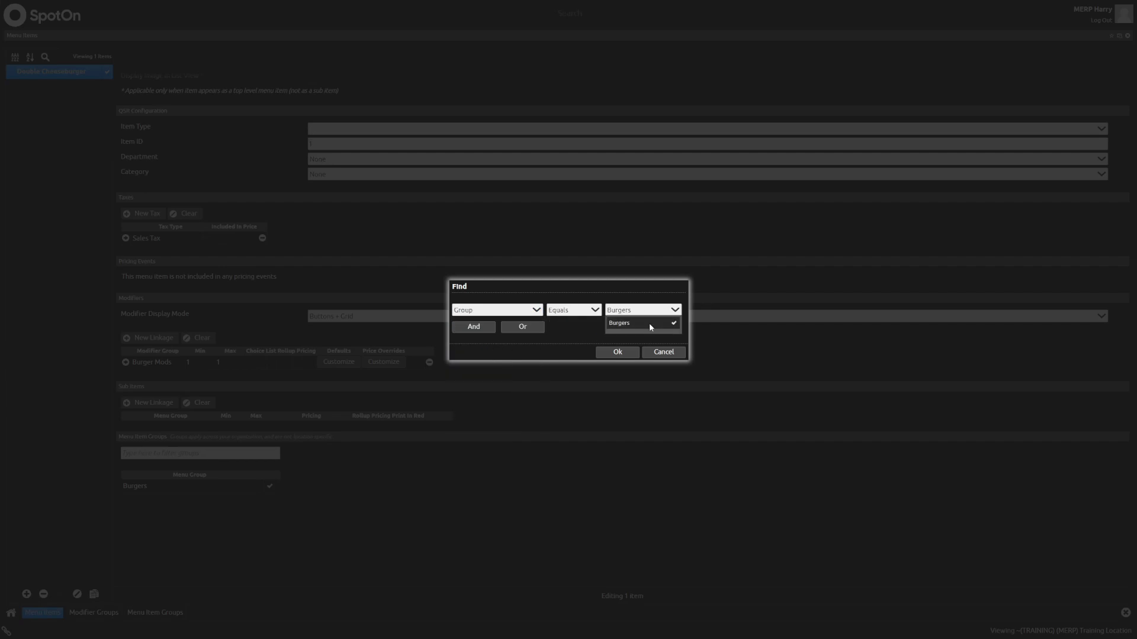
click(619, 358)
click(617, 352)
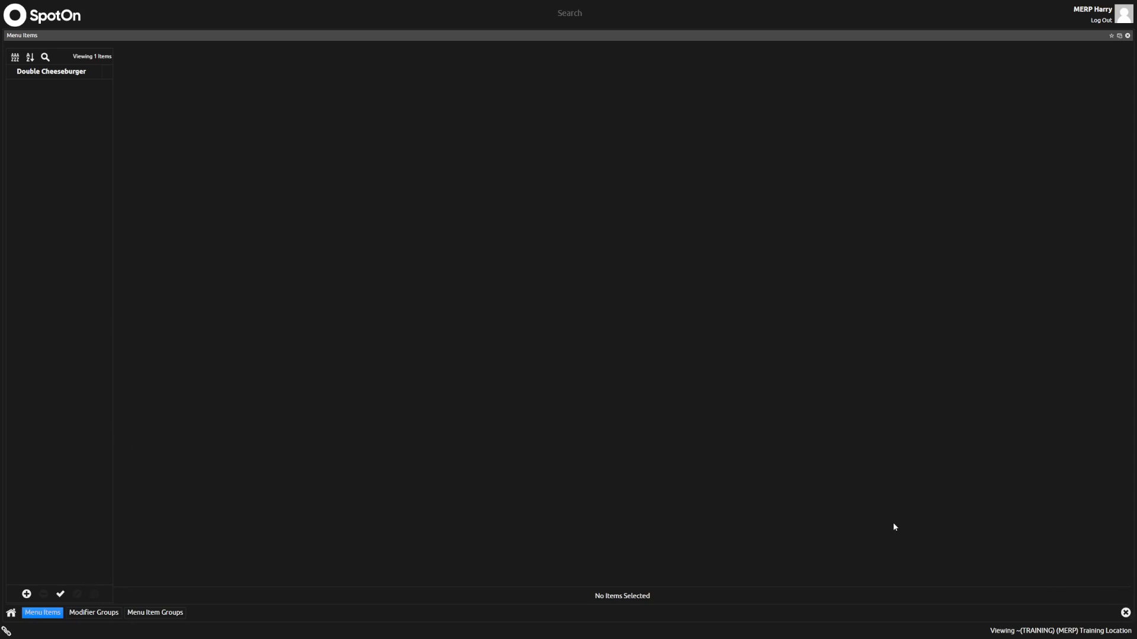
click(1125, 614)
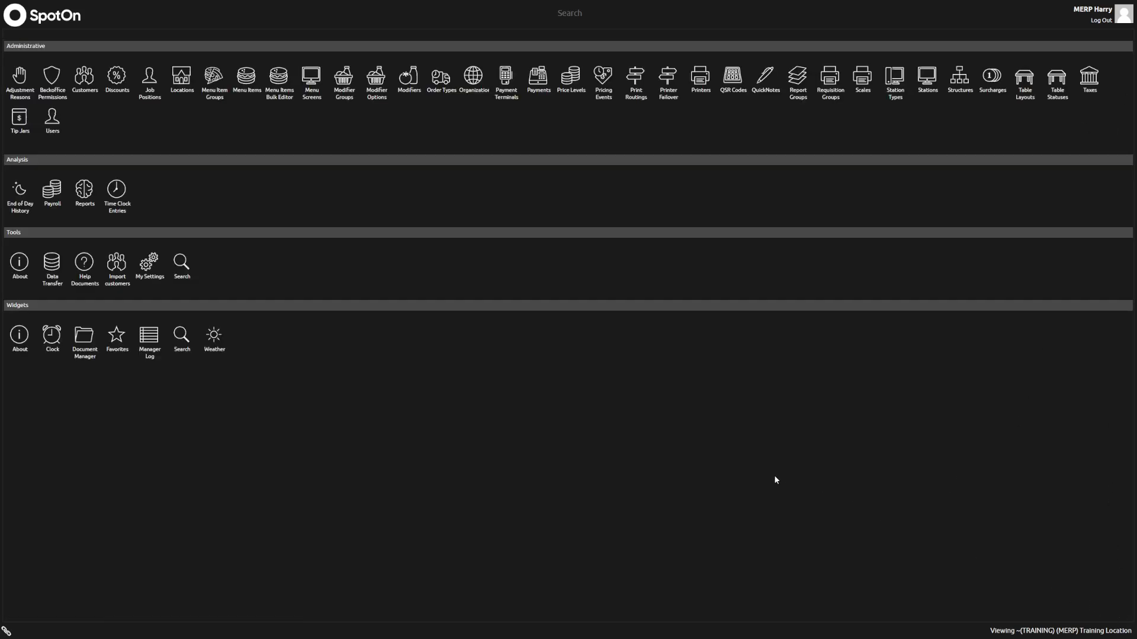